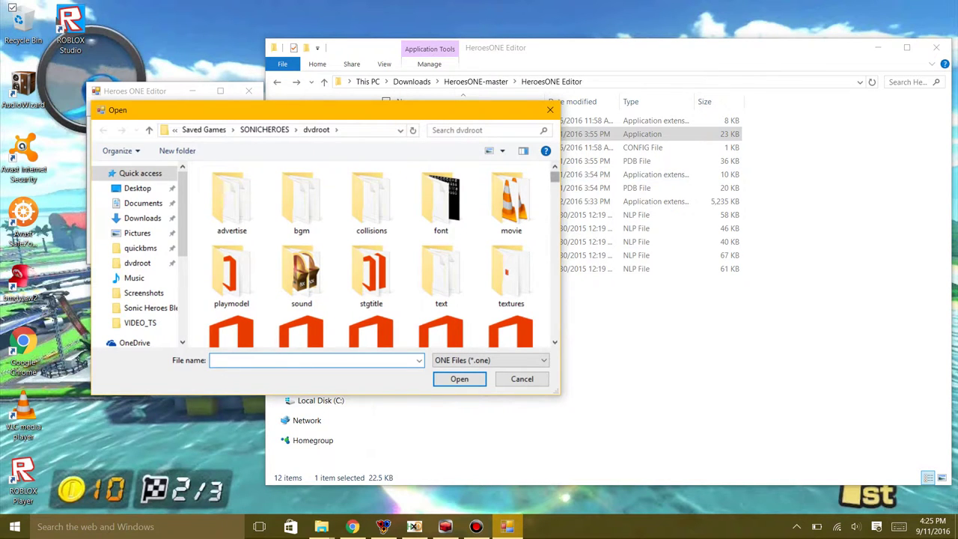
Open s12obj.one from the dvdroot folder in Heroes ONE Editor and enlarge the window to show its whole file list.
{"action": "scroll", "coordinate": [442, 174], "scroll_direction": "down", "scroll_amount": 10}
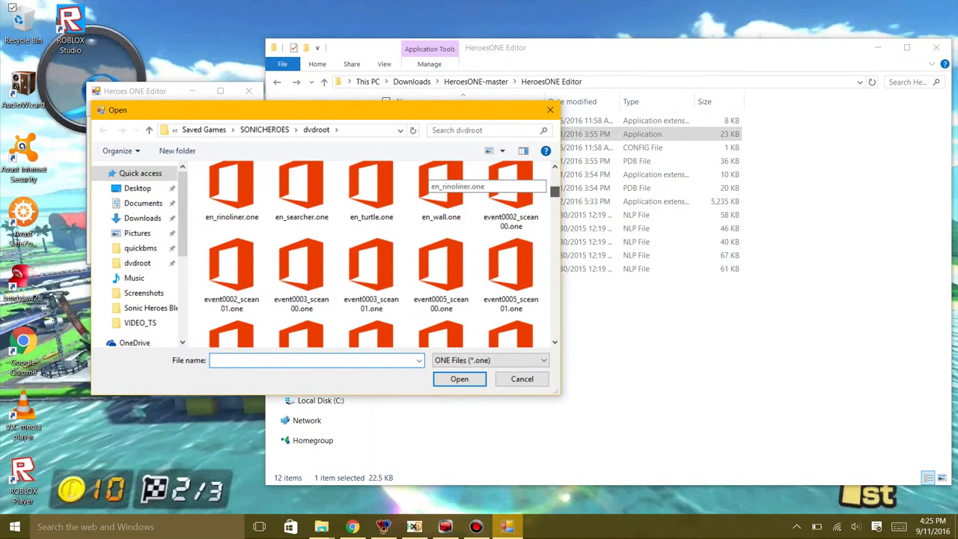
{"action": "scroll", "coordinate": [442, 176], "scroll_direction": "down", "scroll_amount": 15}
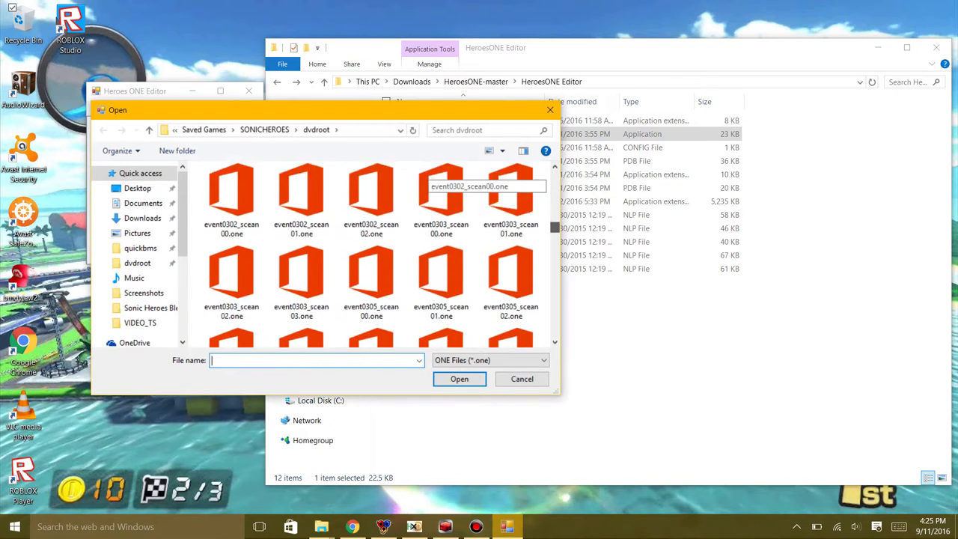
{"action": "type", "text": "s12"}
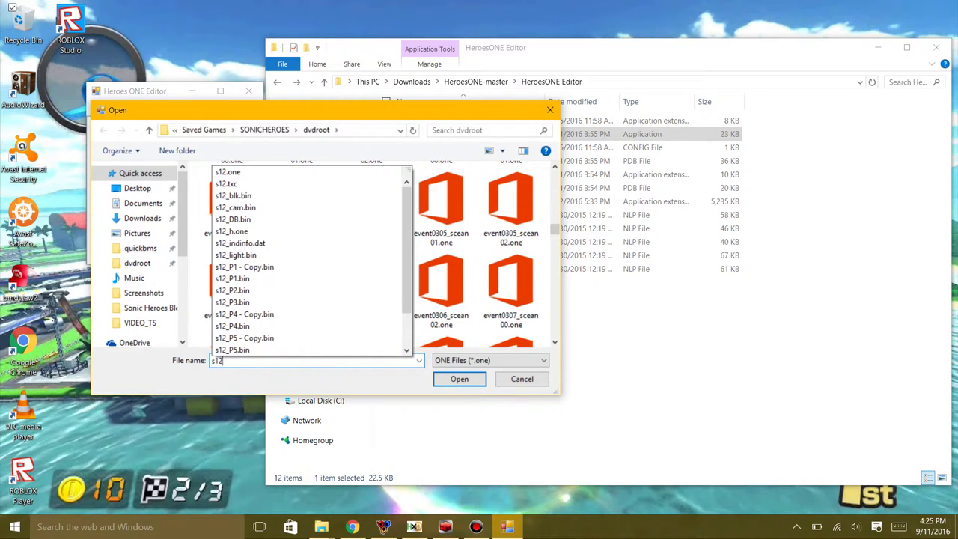
{"action": "type", "text": "obj"}
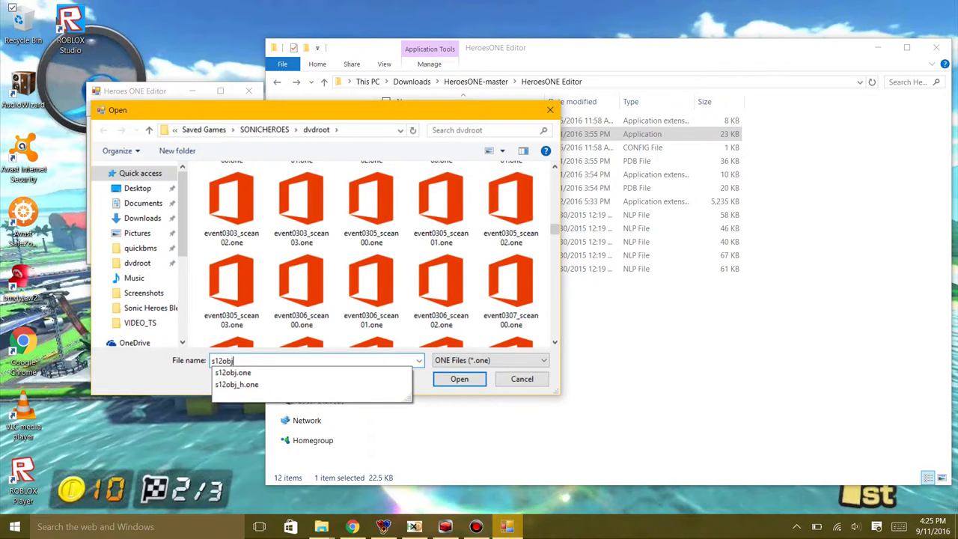
{"action": "type", "text": ".one"}
{"action": "key", "text": "Return"}
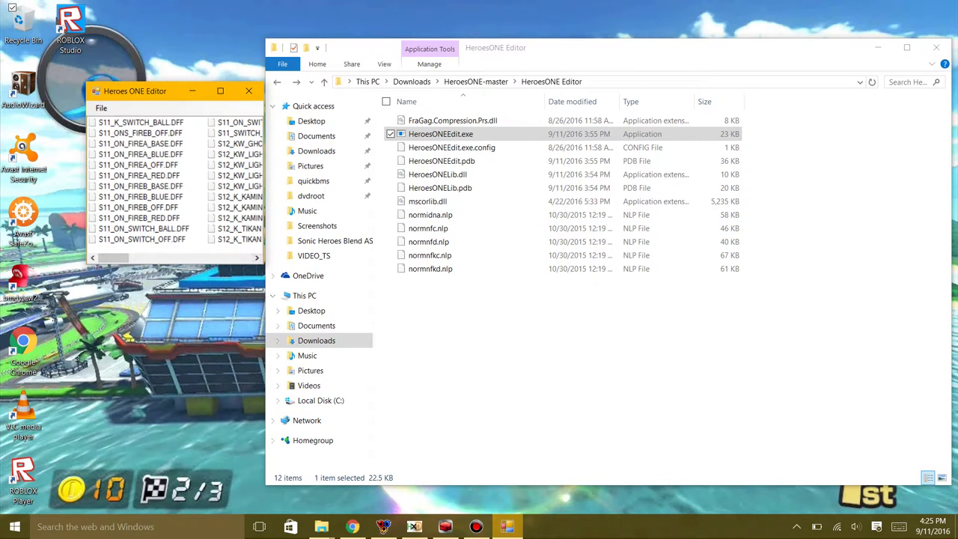
{"action": "left_click_drag", "start_coordinate": [261, 266], "coordinate": [486, 434]}
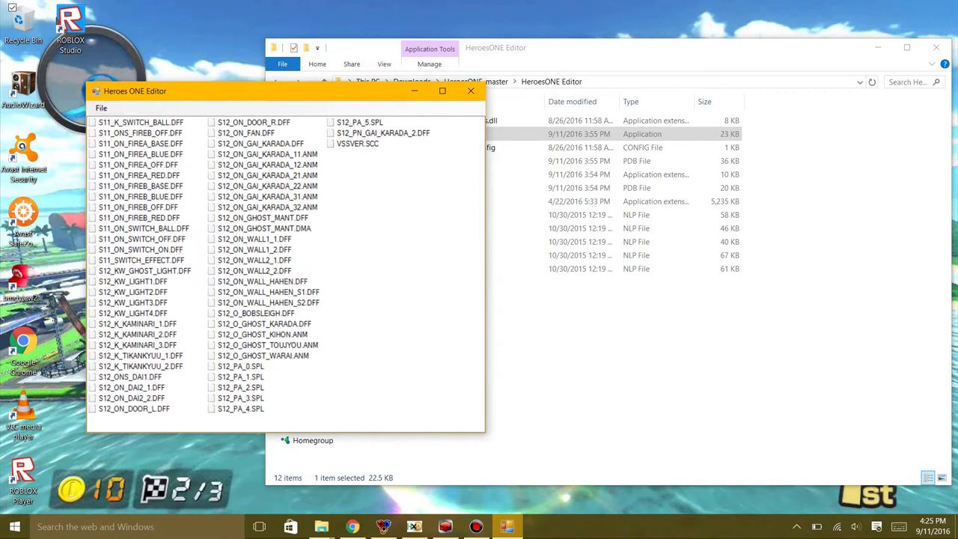
Extract S11_K_SWITCH_BALL.DFF from the archive into the dvdroot folder.
{"action": "right_click", "coordinate": [184, 125]}
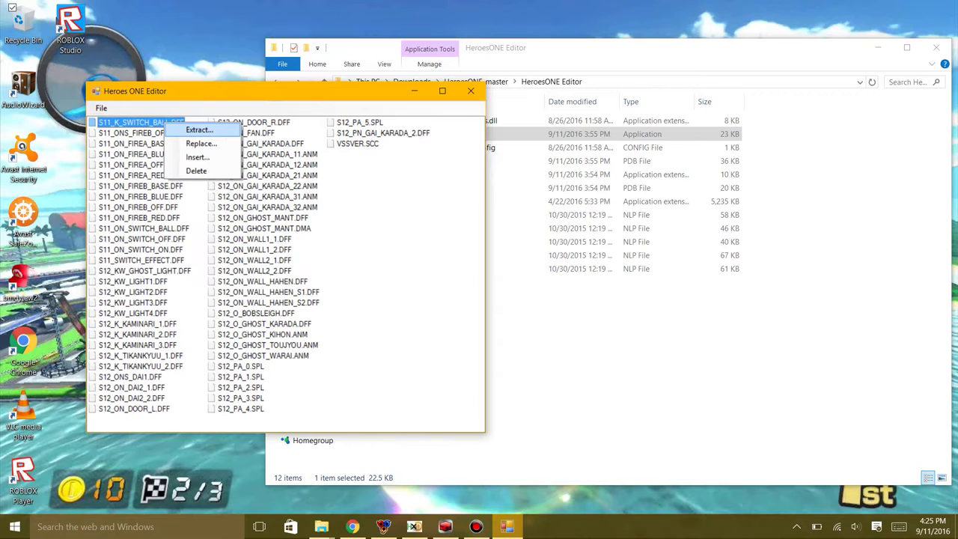
{"action": "left_click", "coordinate": [140, 123]}
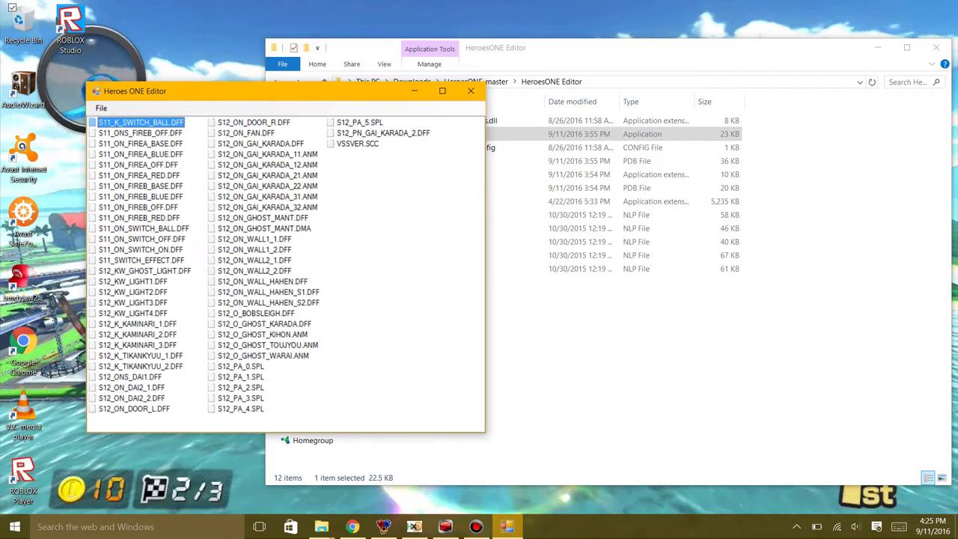
{"action": "left_click", "coordinate": [133, 281]}
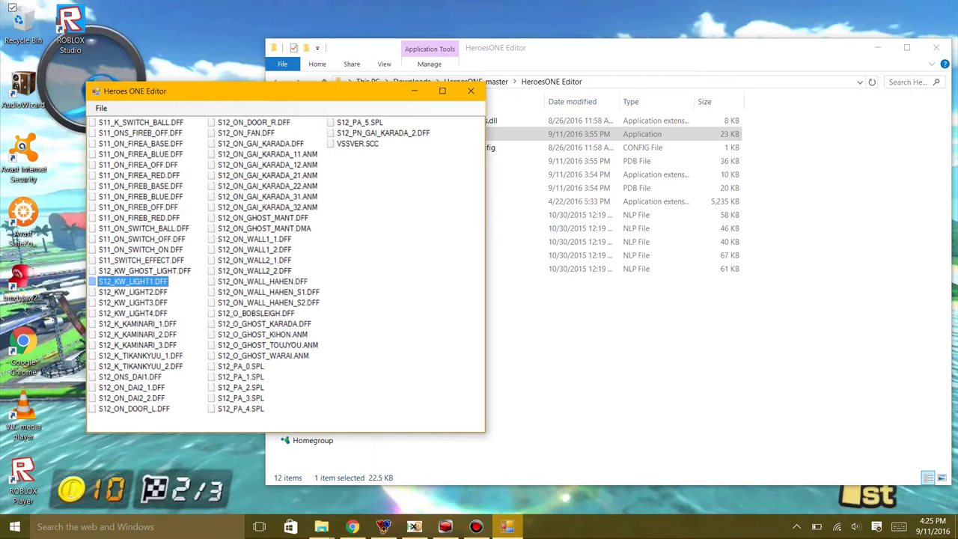
{"action": "right_click", "coordinate": [151, 122]}
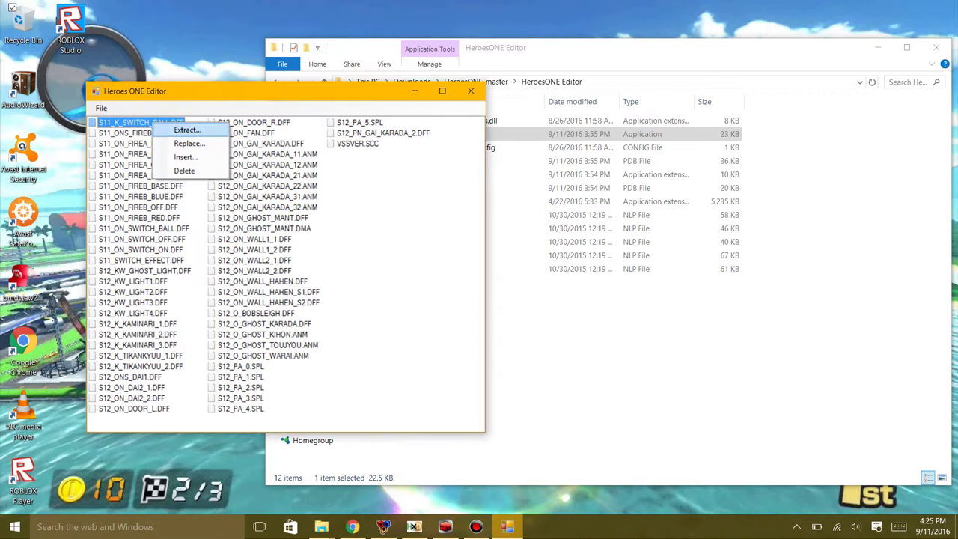
{"action": "left_click", "coordinate": [187, 130]}
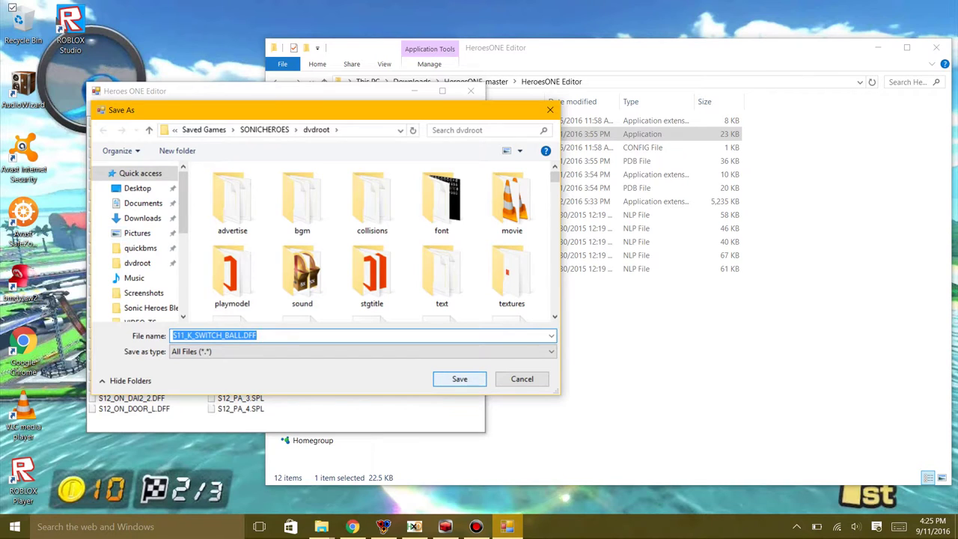
{"action": "left_click", "coordinate": [370, 131]}
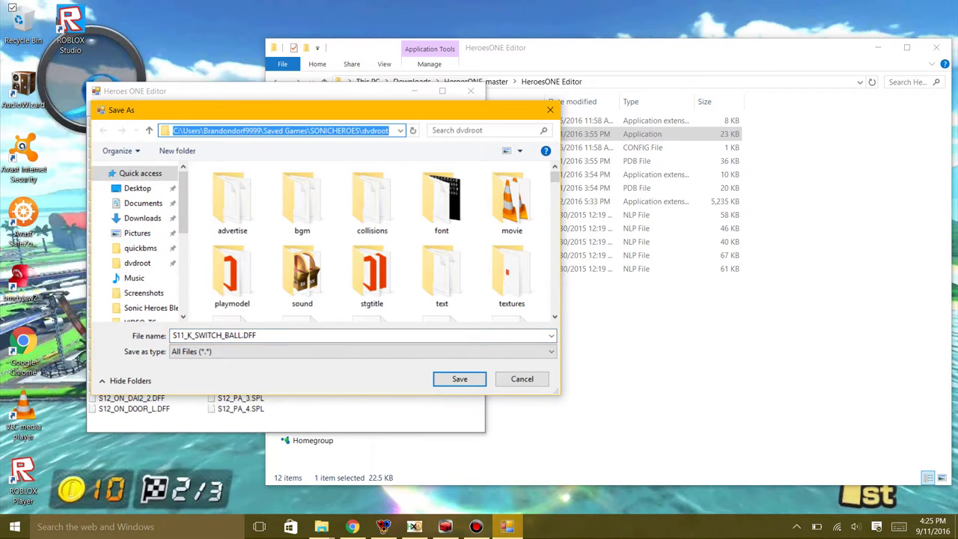
{"action": "left_click", "coordinate": [460, 378]}
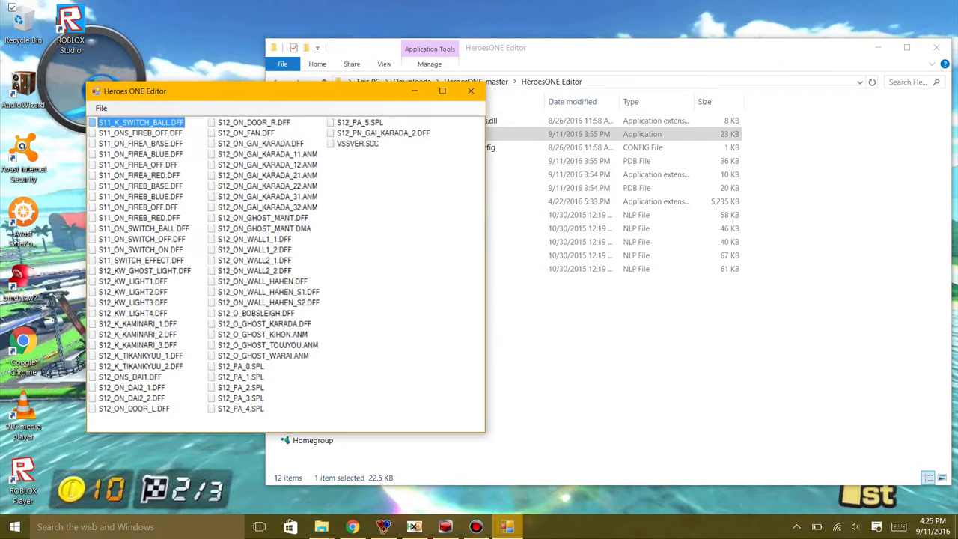
Extract S11_K_SWITCH_BALL.DFF from the archive into the Pictures folder under its original name.
{"action": "right_click", "coordinate": [144, 122]}
{"action": "left_click", "coordinate": [211, 132]}
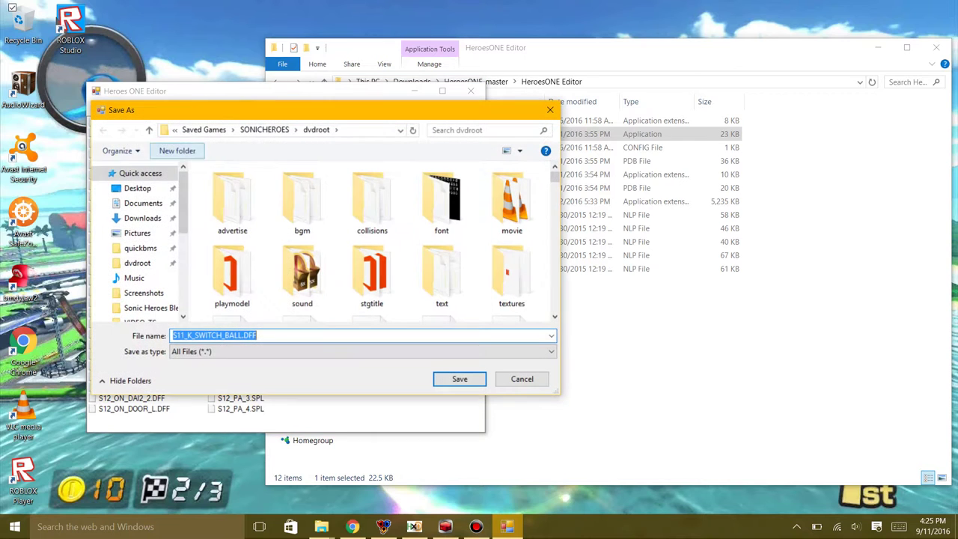
{"action": "left_click", "coordinate": [137, 233]}
{"action": "left_click", "coordinate": [459, 379]}
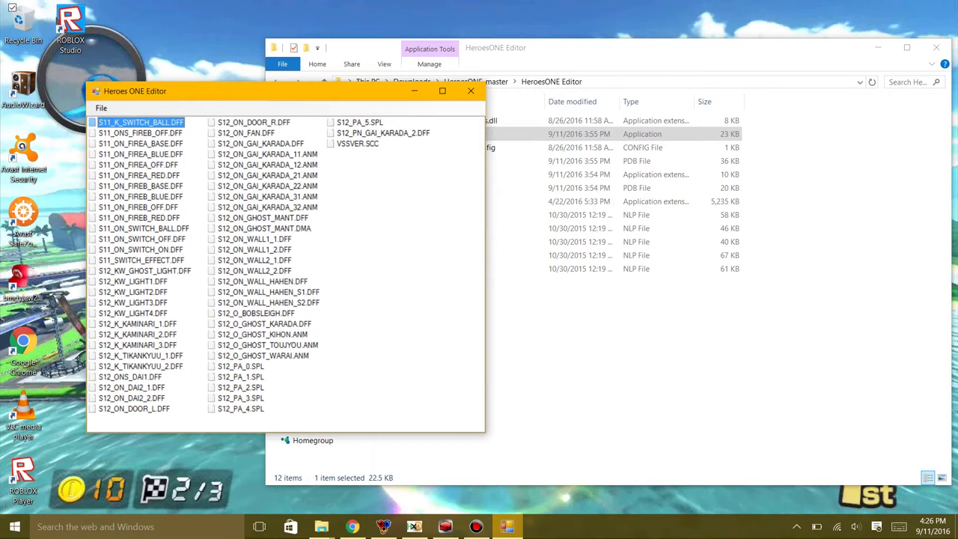
Launch ZModeler2.exe from the ZModeler 2.2.6 folder and import S11_K_SWITCH_BALL.DFF from Pictures.
{"action": "left_click", "coordinate": [321, 527]}
{"action": "left_click", "coordinate": [434, 474]}
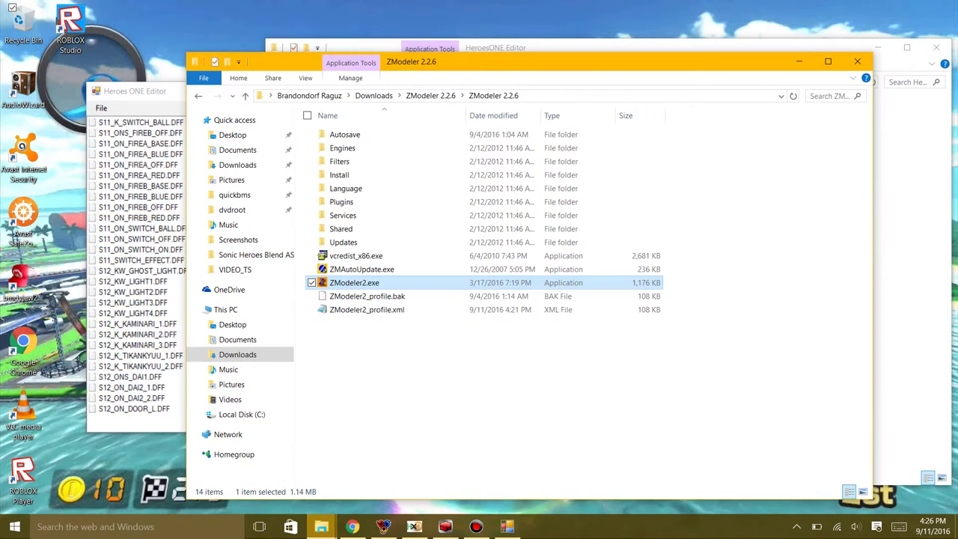
{"action": "double_click", "coordinate": [355, 283]}
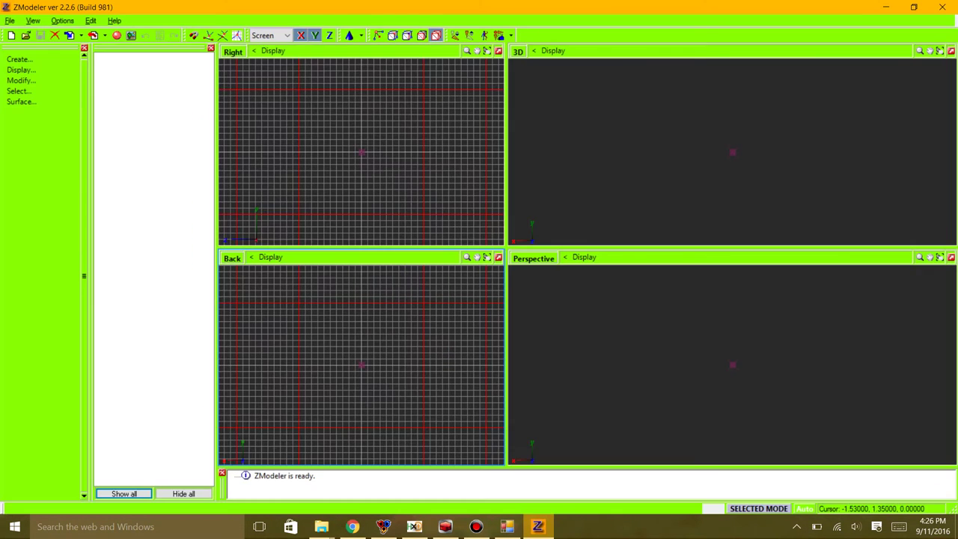
{"action": "left_click", "coordinate": [69, 35]}
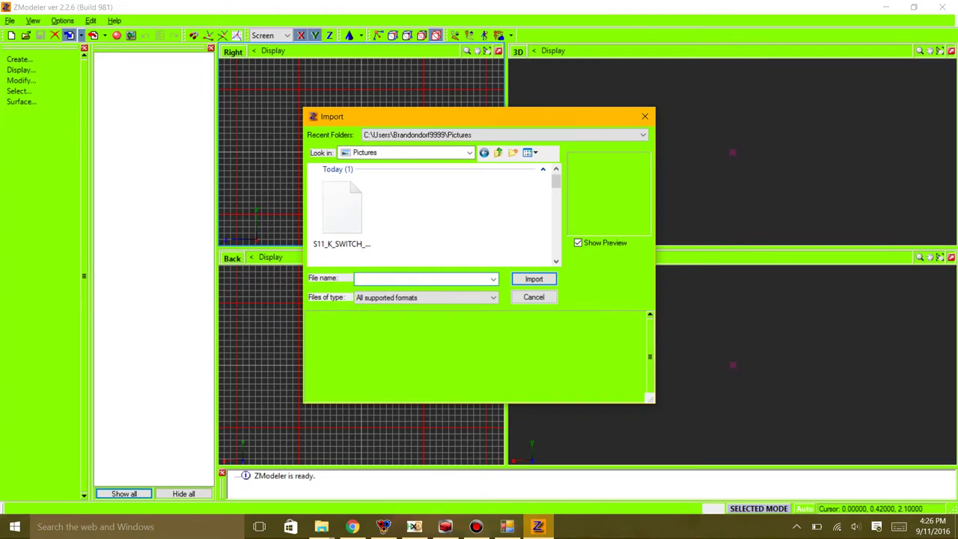
{"action": "double_click", "coordinate": [337, 200]}
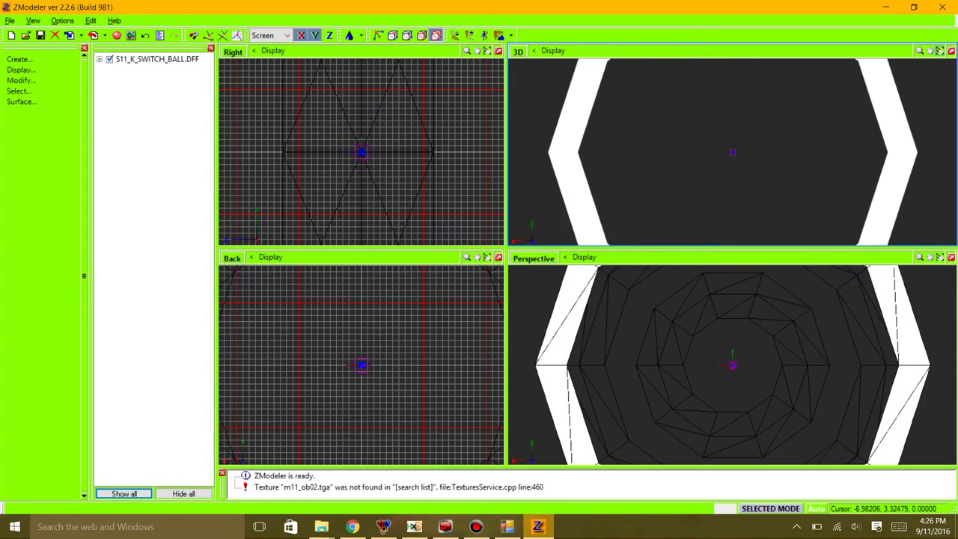
Enable alpha blending on material m11_ob02 with the Additive Alpha Blend preset and assign the material to the selection.
{"action": "left_click", "coordinate": [940, 51]}
{"action": "left_click_drag", "start_coordinate": [696, 120], "coordinate": [673, 129]}
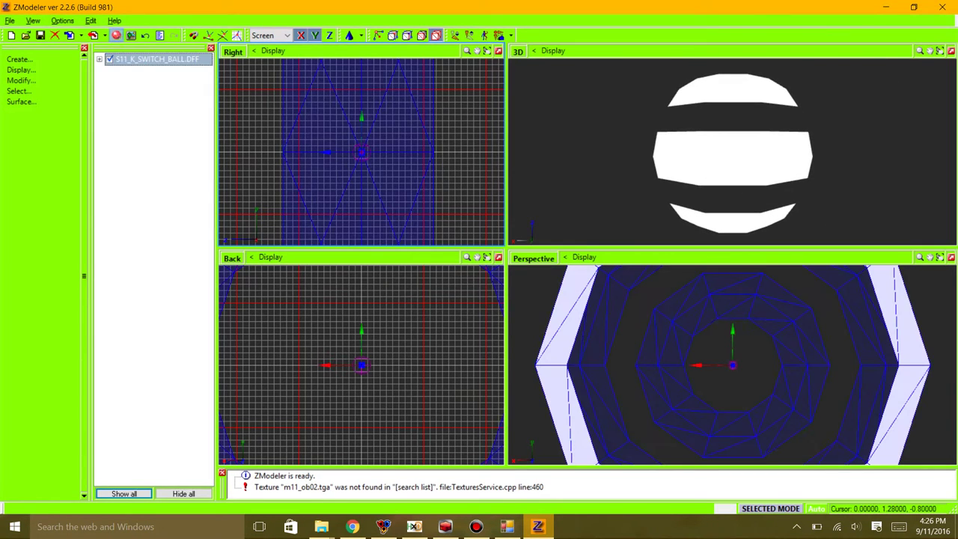
{"action": "left_click", "coordinate": [116, 36]}
{"action": "left_click", "coordinate": [186, 150]}
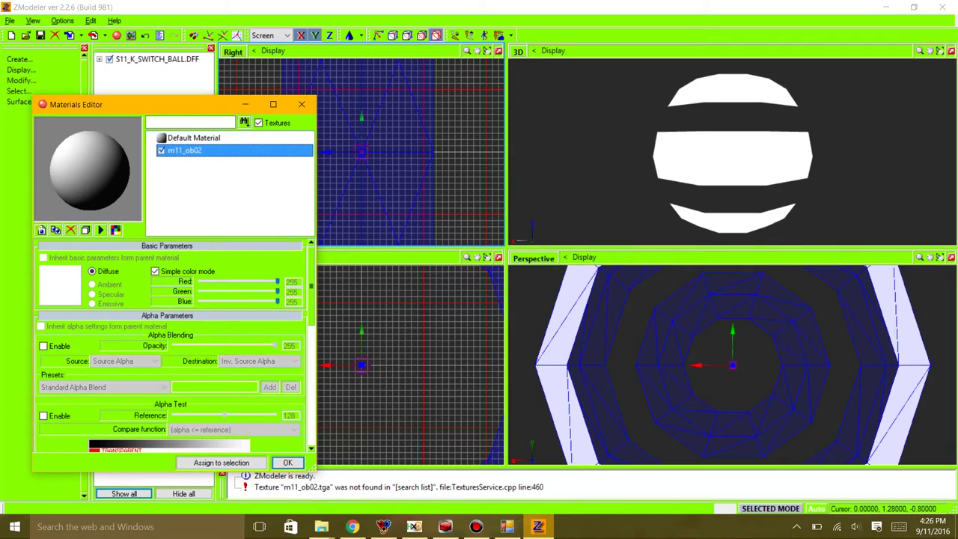
{"action": "left_click", "coordinate": [44, 346]}
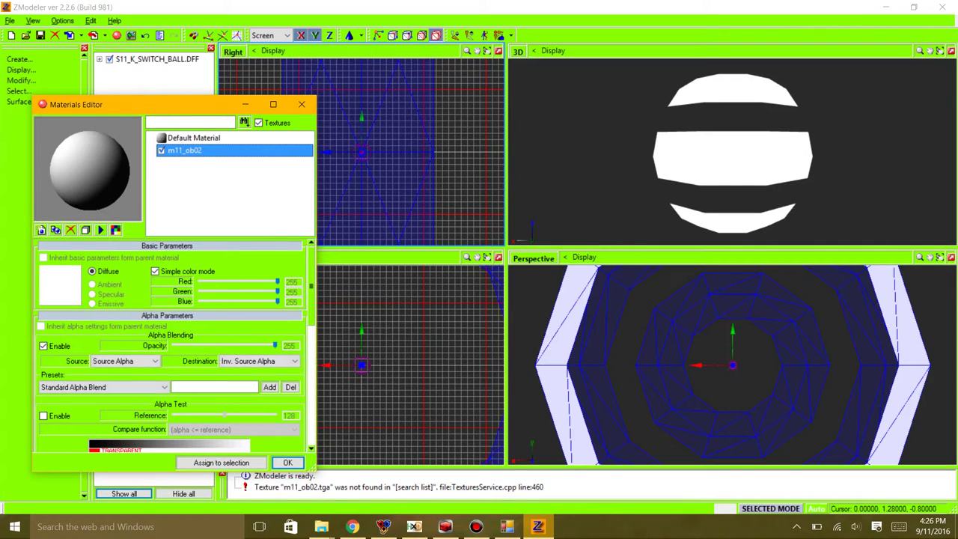
{"action": "left_click", "coordinate": [164, 387]}
{"action": "left_click", "coordinate": [71, 423]}
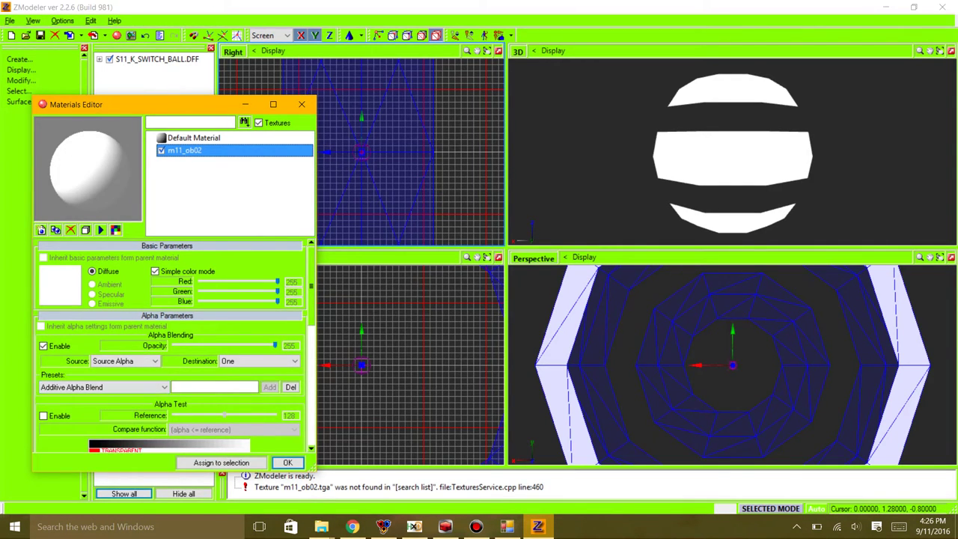
{"action": "left_click", "coordinate": [221, 462]}
Add m11_ob02.png as the first texture layer of material m11_ob02 and close the Materials Editor.
{"action": "left_click_drag", "start_coordinate": [311, 286], "coordinate": [312, 392]}
{"action": "left_click", "coordinate": [88, 381]}
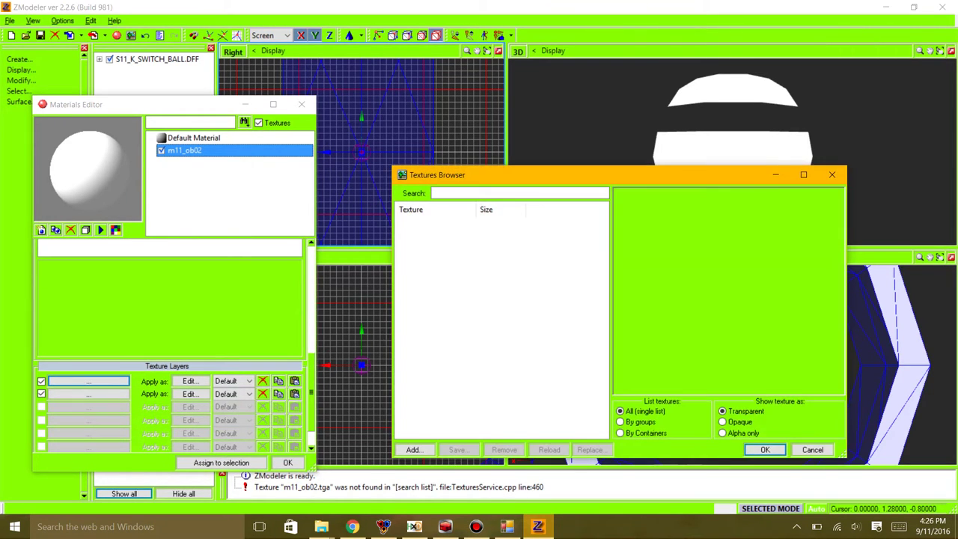
{"action": "left_click", "coordinate": [414, 450]}
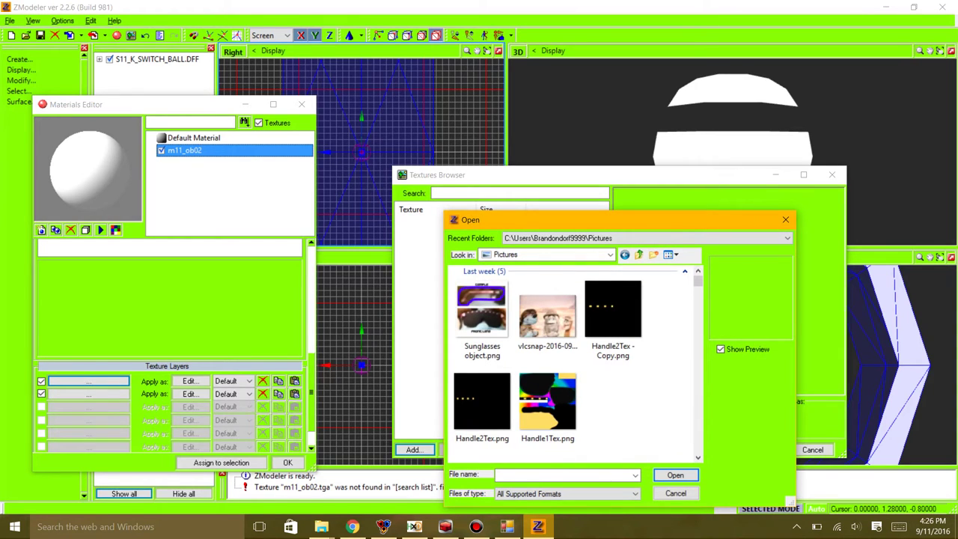
{"action": "type", "text": "m11_ob02"}
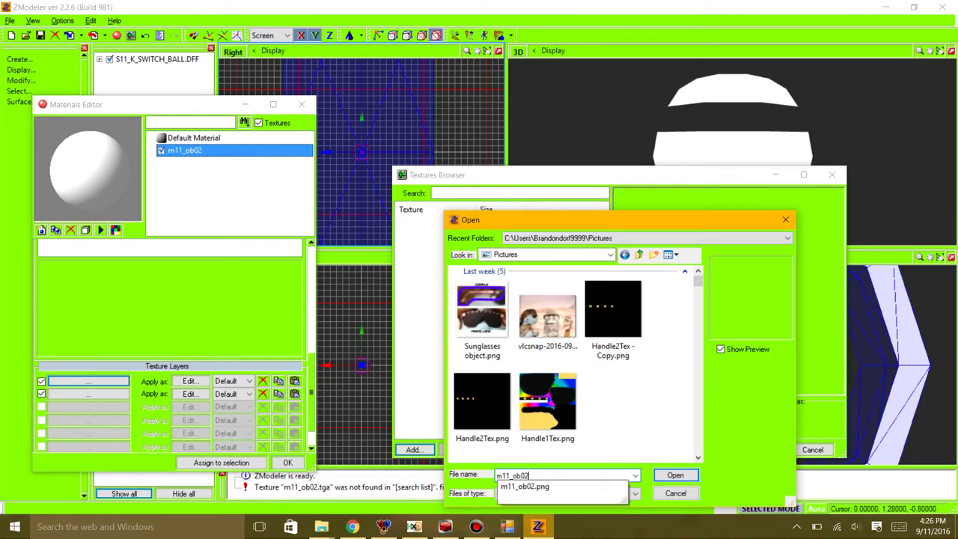
{"action": "key", "text": "Return"}
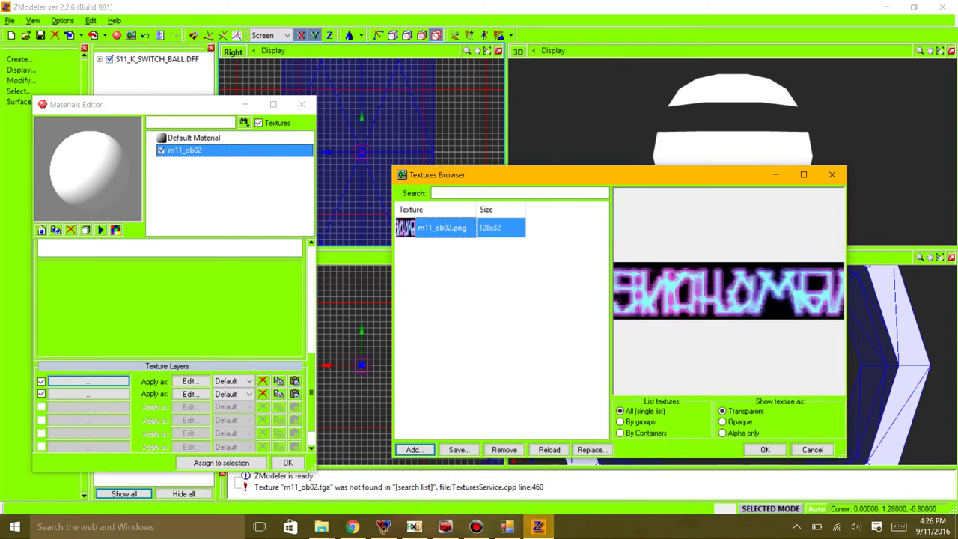
{"action": "left_click", "coordinate": [766, 450]}
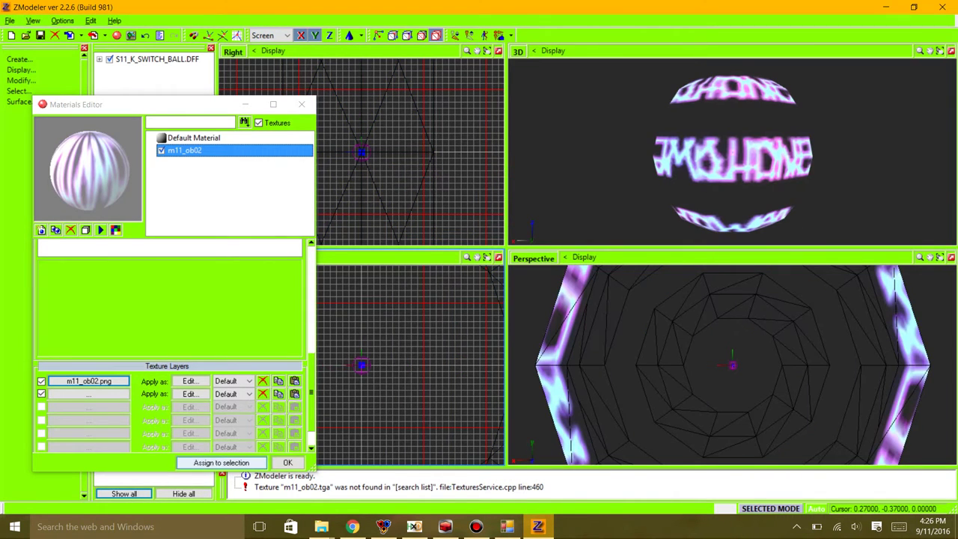
{"action": "left_click_drag", "start_coordinate": [311, 391], "coordinate": [311, 310]}
{"action": "left_click", "coordinate": [301, 104]}
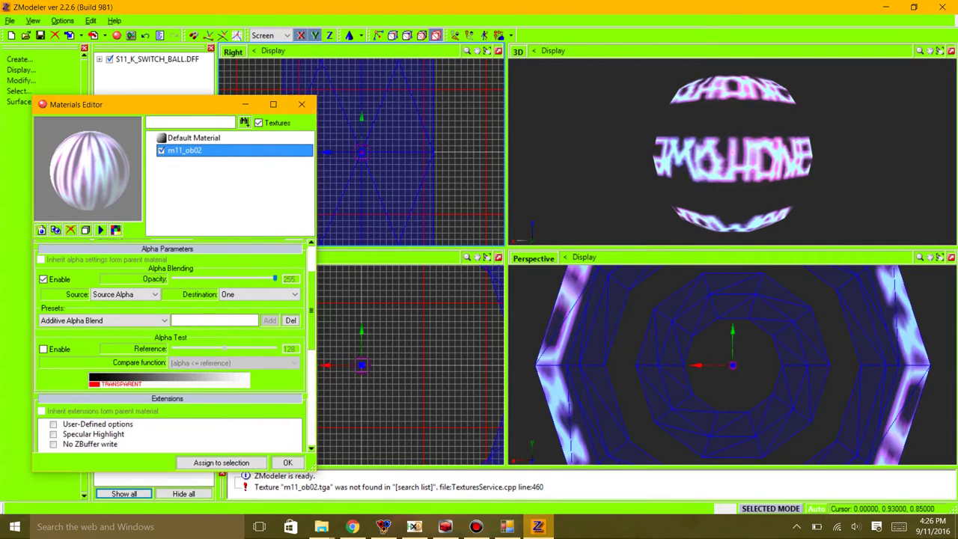
Close ZModeler and, in Heroes ONE Editor, replace S11_K_SWITCH_BALL.DFF with the copy from the Pictures folder.
{"action": "left_click", "coordinate": [942, 7]}
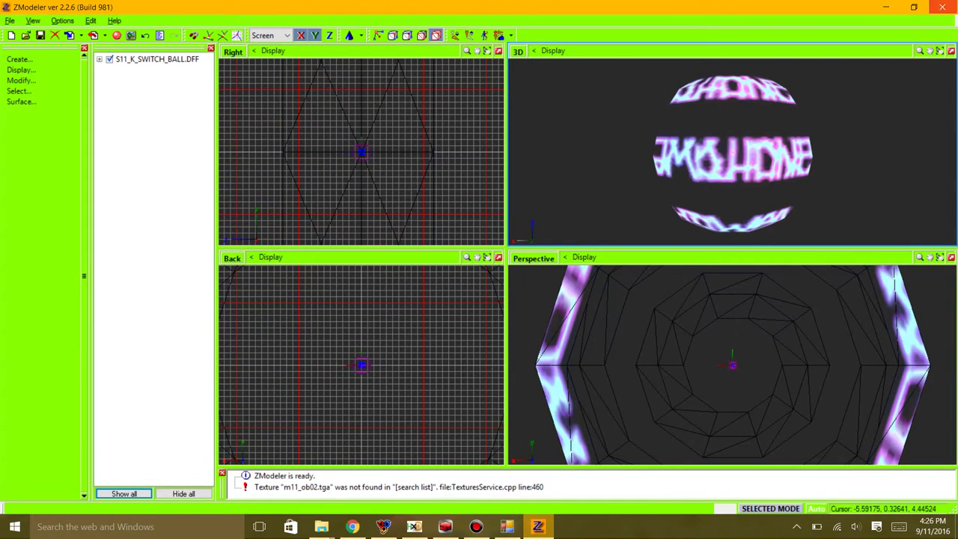
{"action": "left_click", "coordinate": [504, 293]}
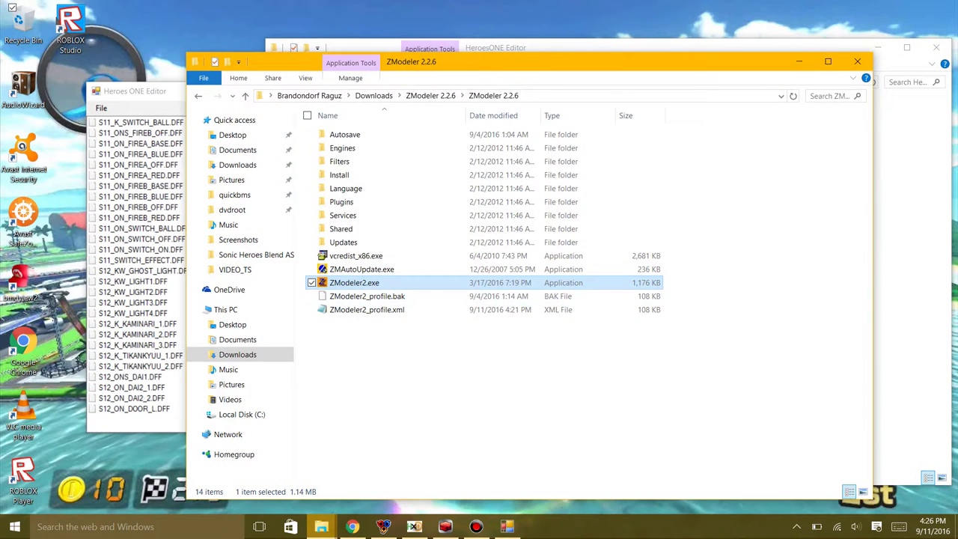
{"action": "right_click", "coordinate": [142, 124]}
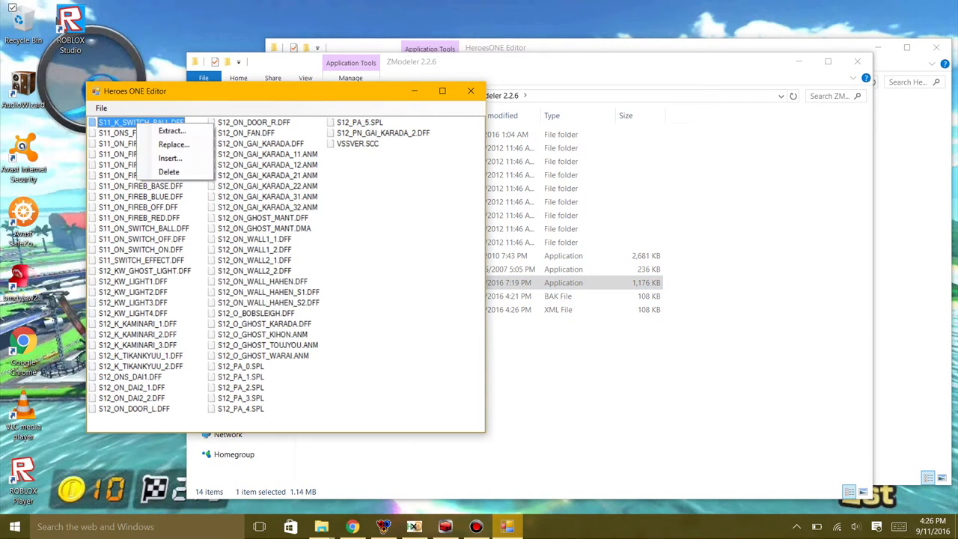
{"action": "left_click", "coordinate": [168, 143]}
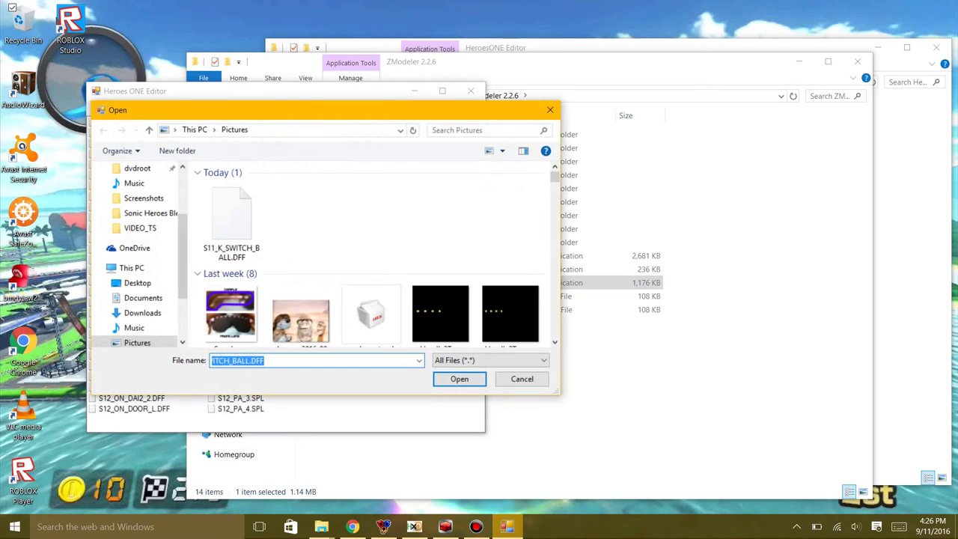
{"action": "key", "text": "Return"}
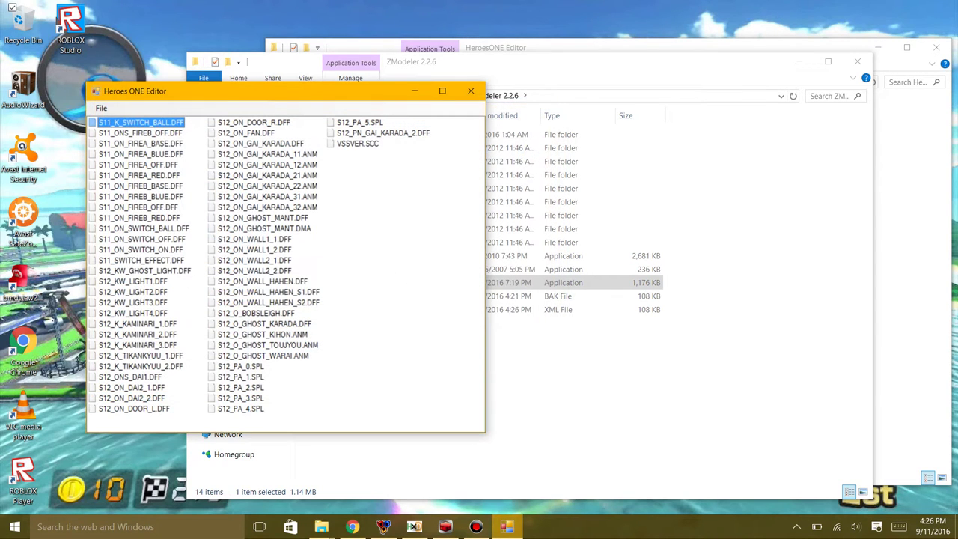
{"action": "left_click", "coordinate": [399, 291]}
{"action": "left_click", "coordinate": [569, 381]}
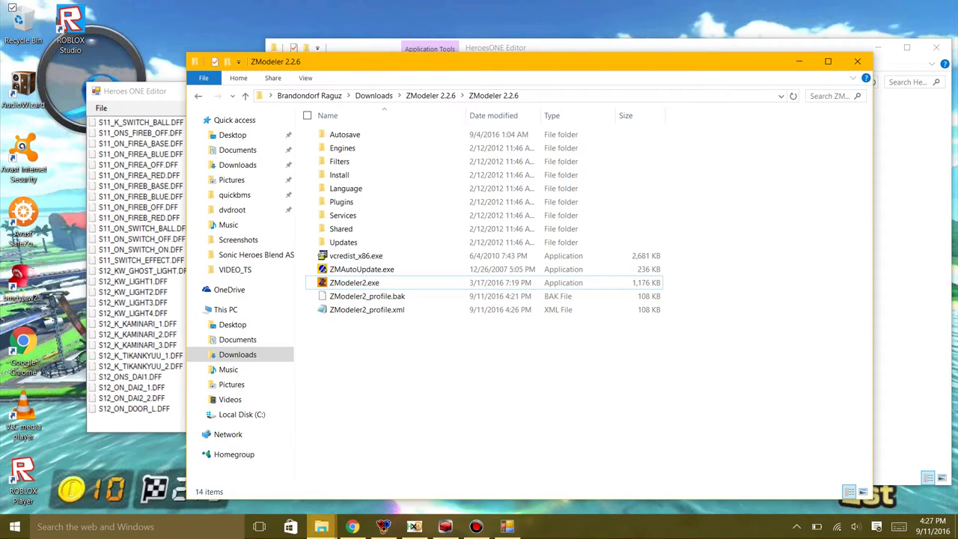
Launch Tsonic_win.exe from the SONICHEROES folder and load game data No. 01 to reach the main menu.
{"action": "left_click", "coordinate": [321, 526]}
{"action": "left_click", "coordinate": [207, 467]}
{"action": "double_click", "coordinate": [417, 212]}
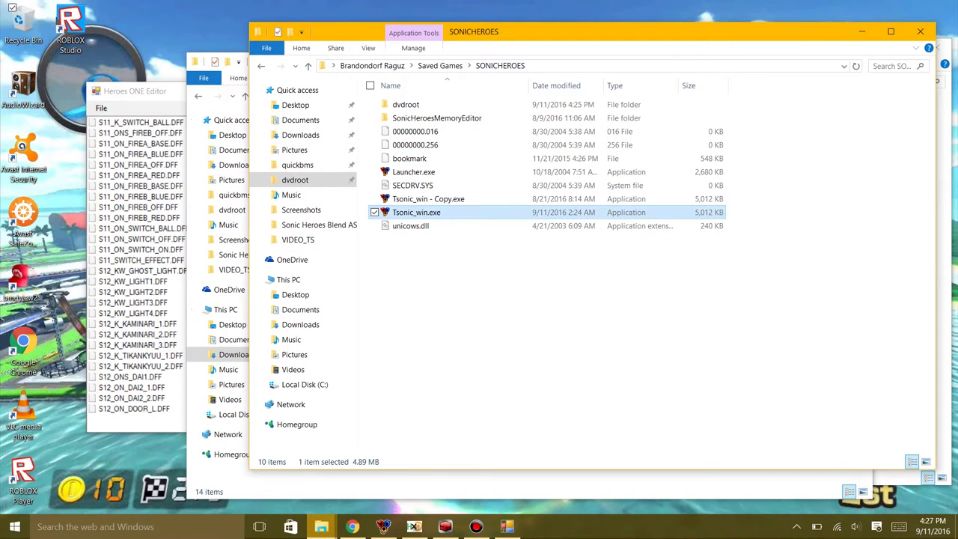
{"action": "key", "text": "Return"}
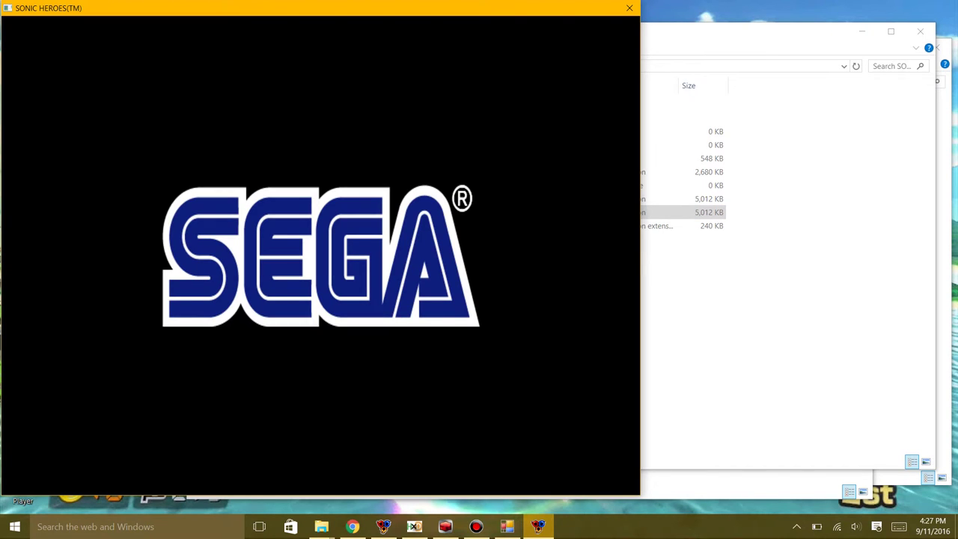
{"action": "key", "text": "Return"}
{"action": "key", "text": "Return"}
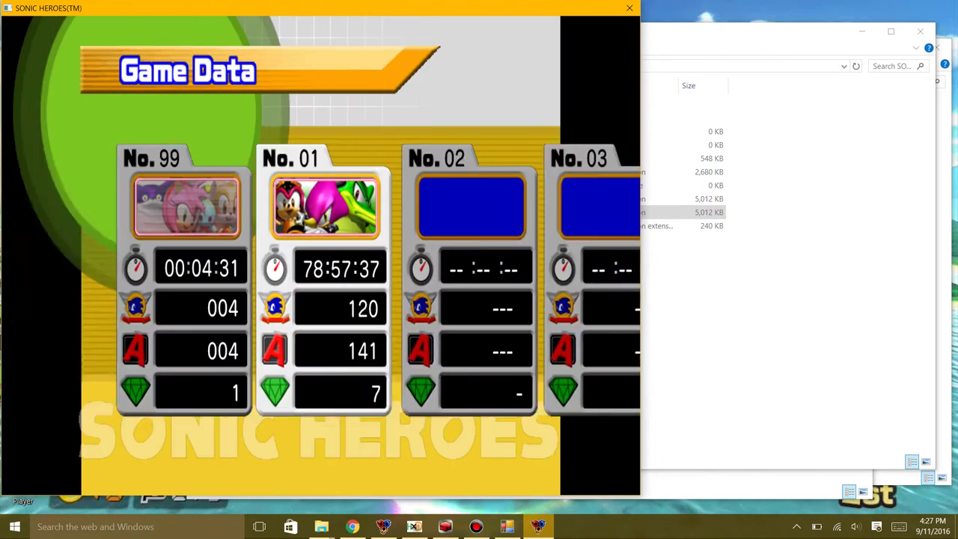
{"action": "key", "text": "Return"}
{"action": "key", "text": "Return"}
{"action": "key", "text": "Return"}
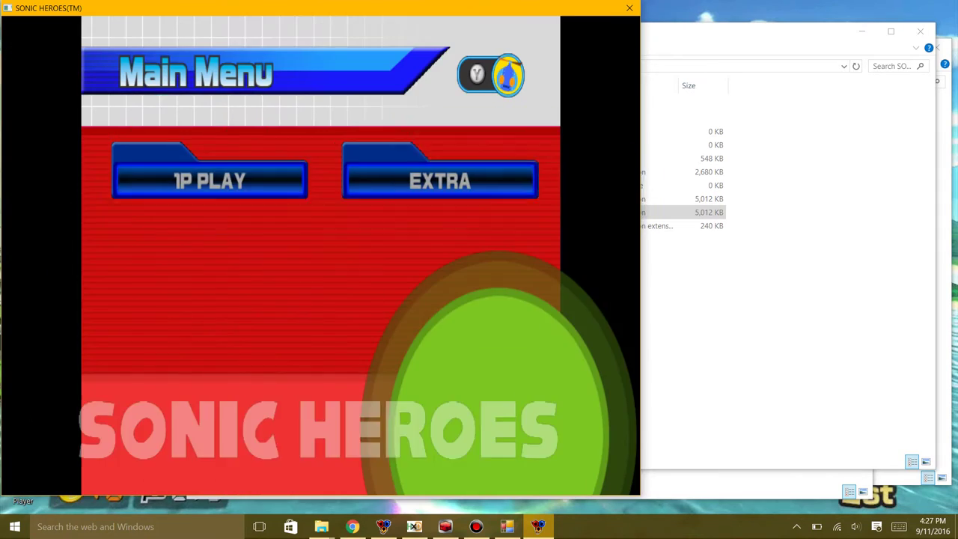
Start the Mystic Mansion stage in 1P Play's Challenge mode with the team of Shadow, Rouge and Omega.
{"action": "key", "text": "Return"}
{"action": "key", "text": "Down"}
{"action": "key", "text": "Return"}
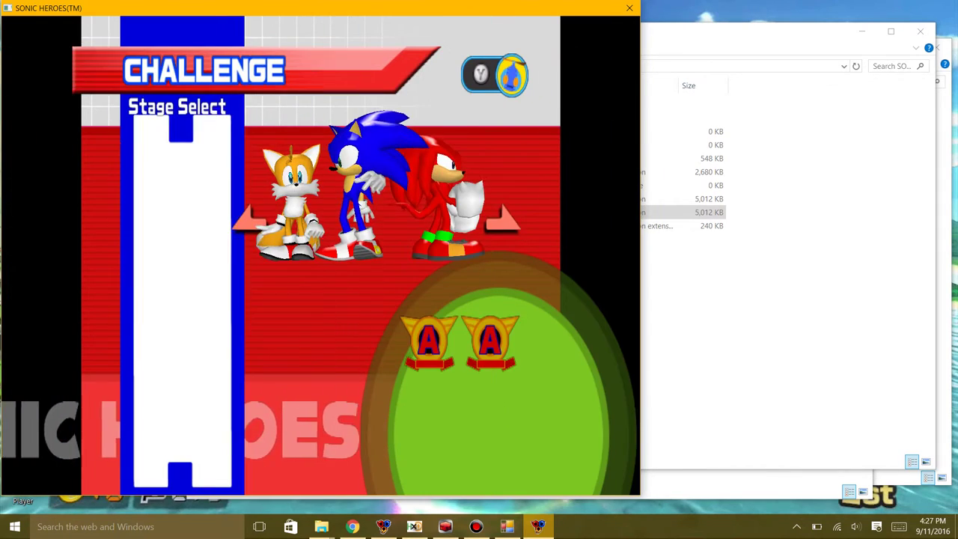
{"action": "key", "text": "Up"}
{"action": "key", "text": "Up"}
{"action": "key", "text": "Up"}
{"action": "key", "text": "Up"}
{"action": "key", "text": "Up"}
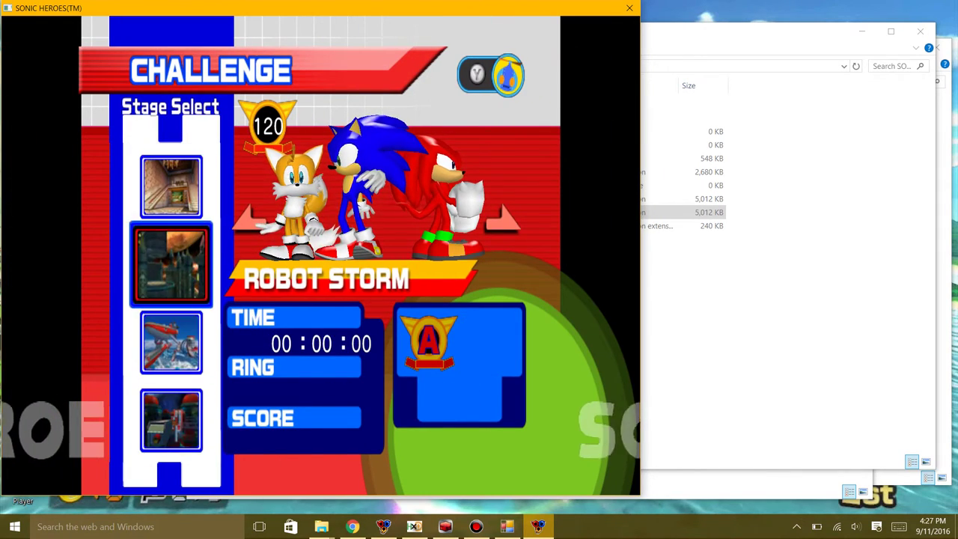
{"action": "key", "text": "Up"}
{"action": "key", "text": "Right"}
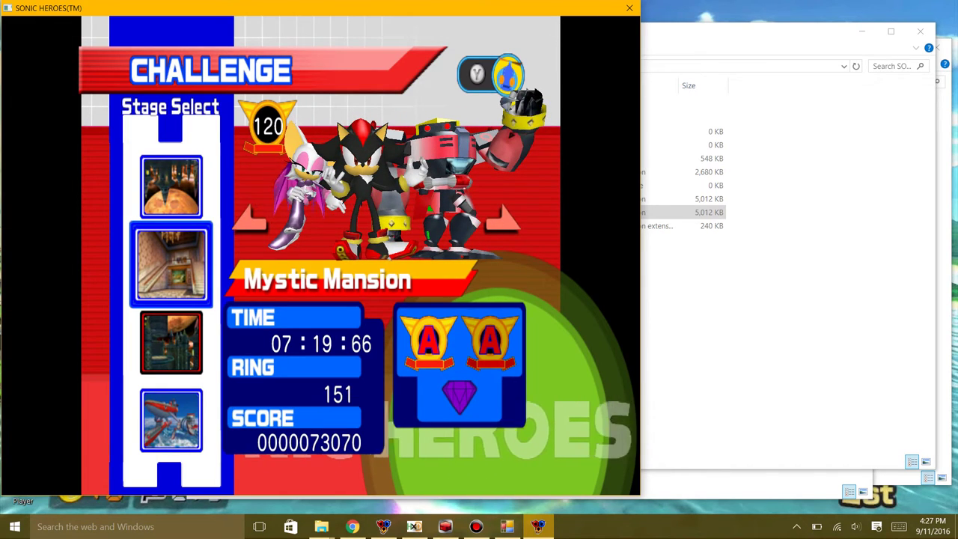
{"action": "key", "text": "Return"}
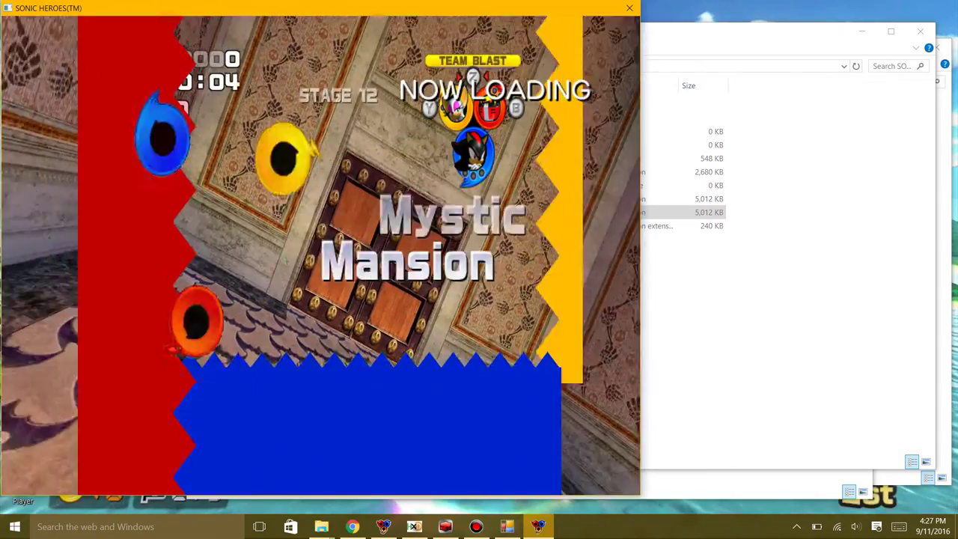
Switch the leader to Omega and defeat the hammer-wielding robot in the mansion's entrance hall.
{"action": "key", "text": "b"}
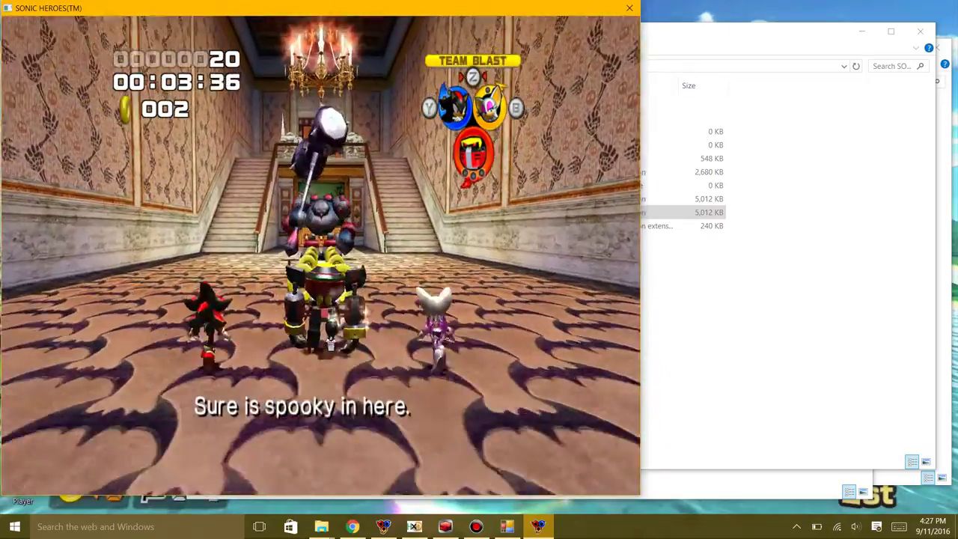
{"action": "key", "text": "x"}
{"action": "key", "text": "x"}
{"action": "key", "text": "x"}
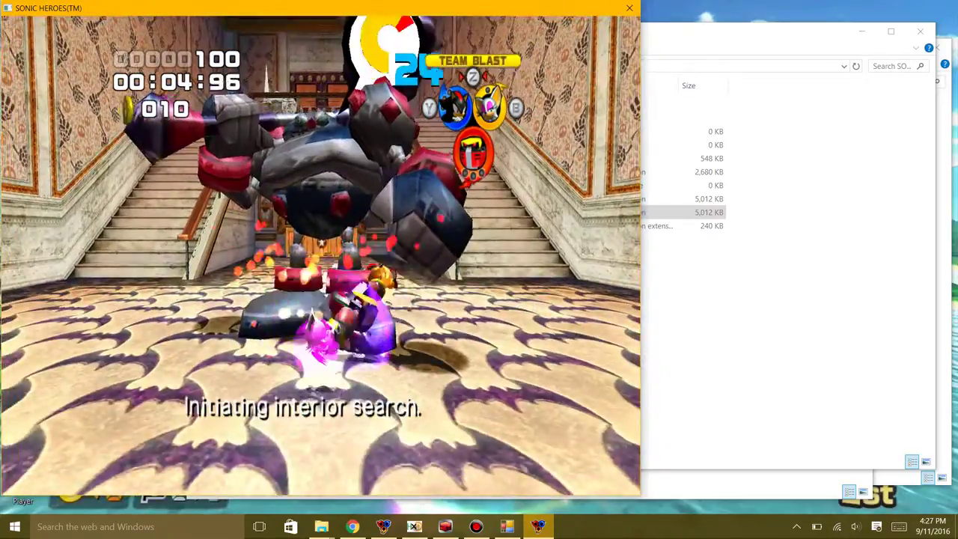
{"action": "key", "text": "x"}
{"action": "key", "text": "x"}
{"action": "key", "text": "x"}
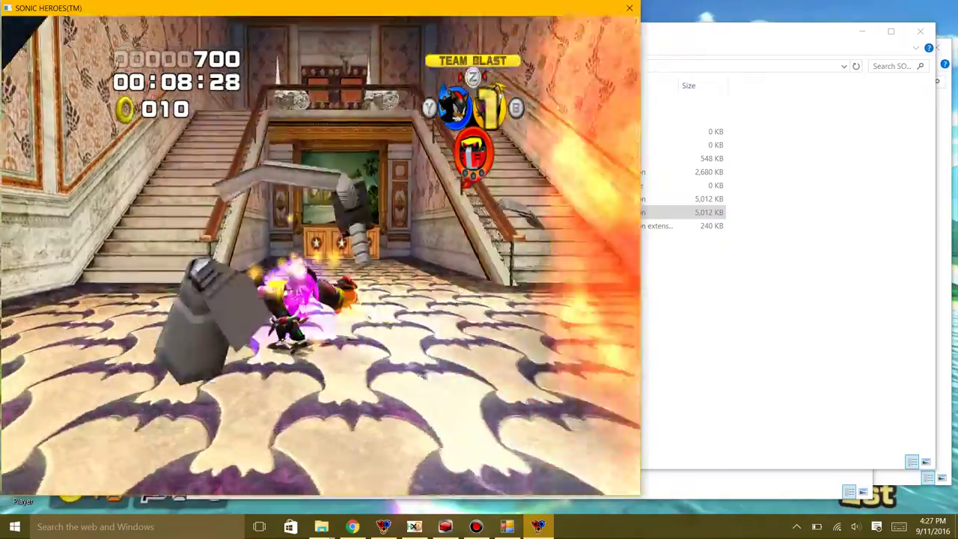
Switch to Rouge's flight formation, fly up to the large door, and continue to the stairs with Shadow leading.
{"action": "key", "text": "y"}
{"action": "key", "text": "b"}
{"action": "key", "text": "b"}
{"action": "key", "text": "a"}
{"action": "key", "text": "a"}
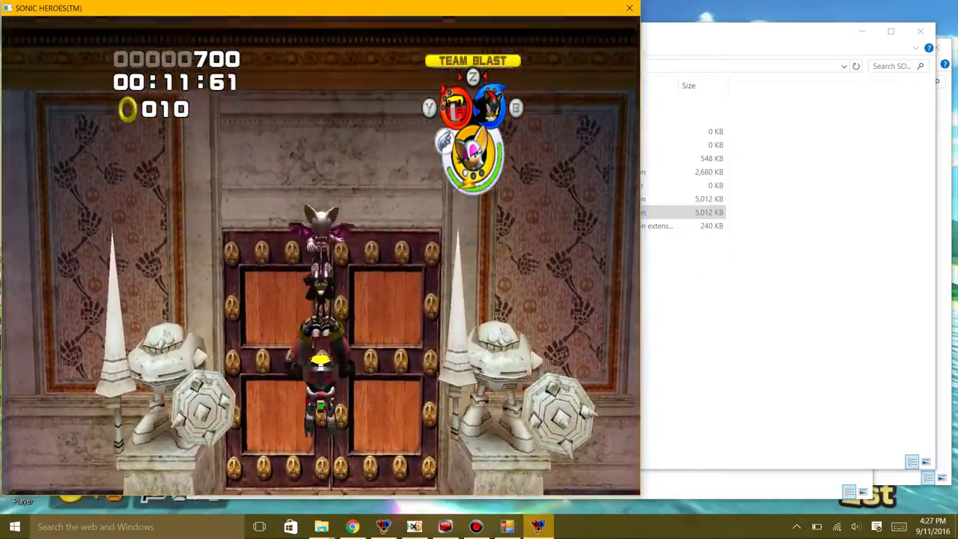
{"action": "key", "text": "x"}
{"action": "key", "text": "b"}
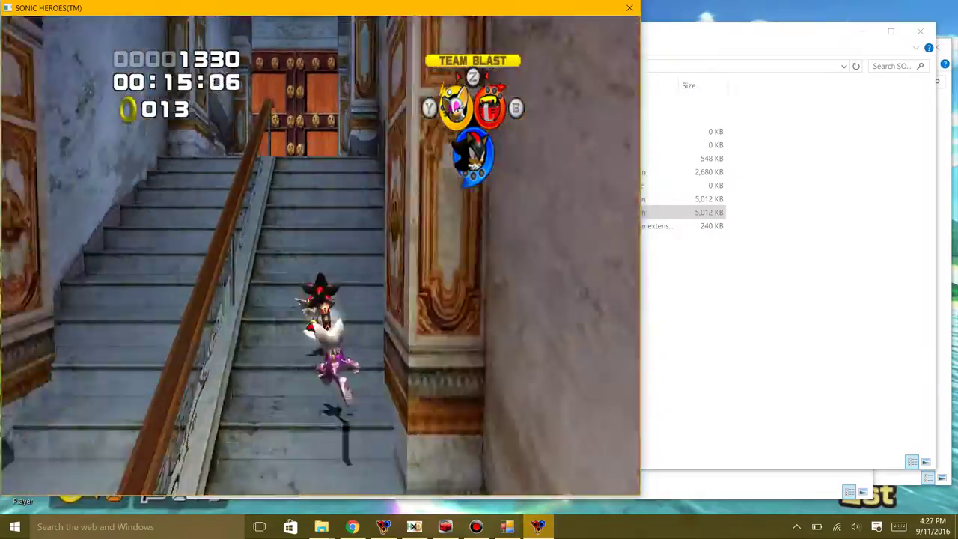
Destroy the enemies at the door and enter the round room to inspect the switch ball's texture.
{"action": "key", "text": "x"}
{"action": "key", "text": "x"}
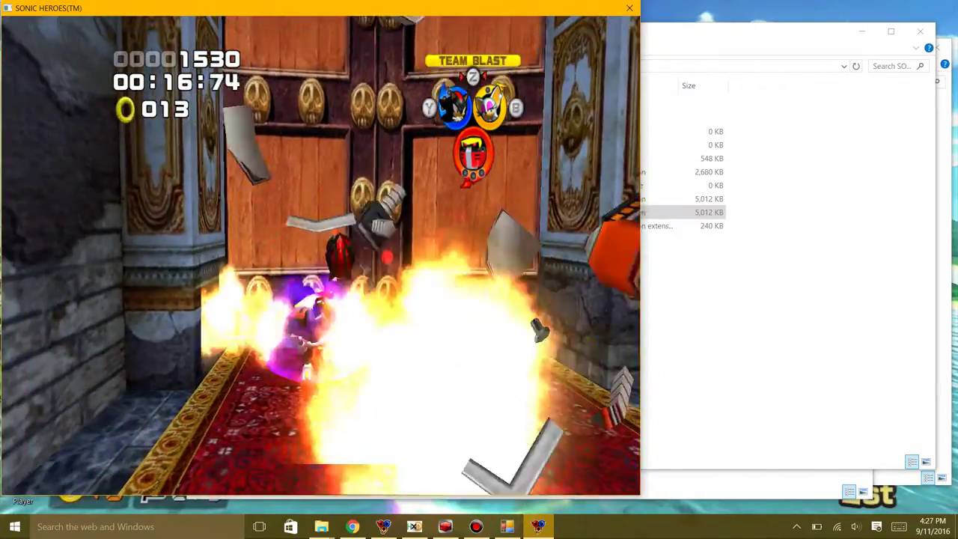
{"action": "key", "text": "y"}
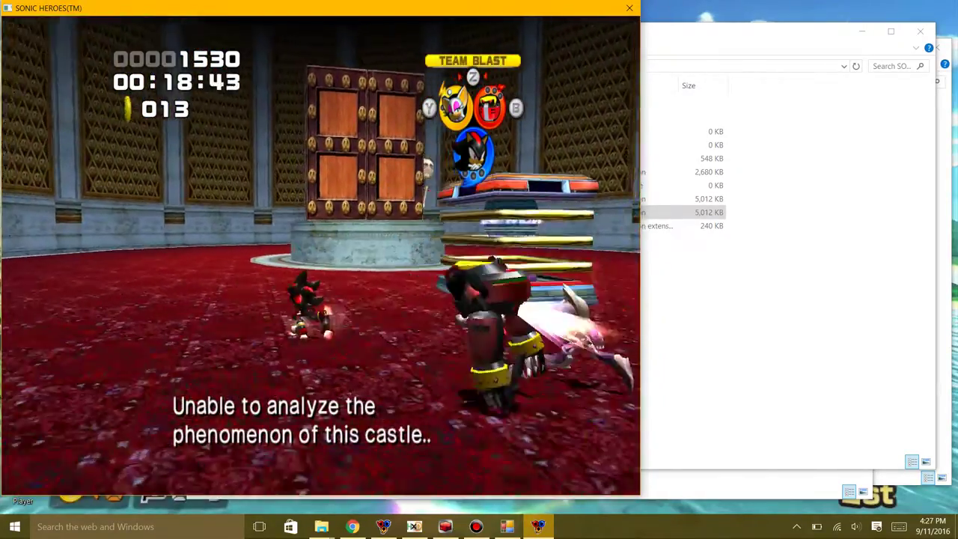
{"action": "key", "text": "b"}
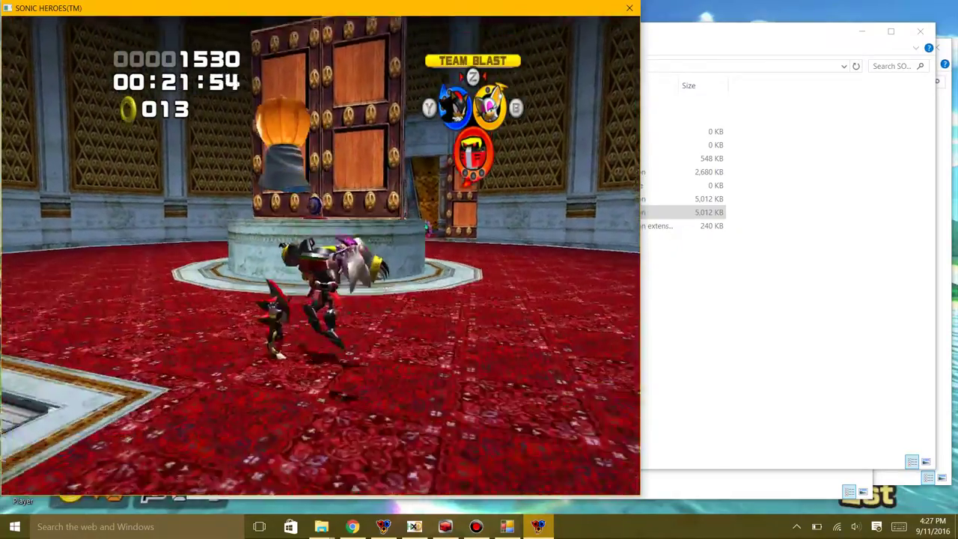
{"action": "key", "text": "b"}
{"action": "key", "text": "b"}
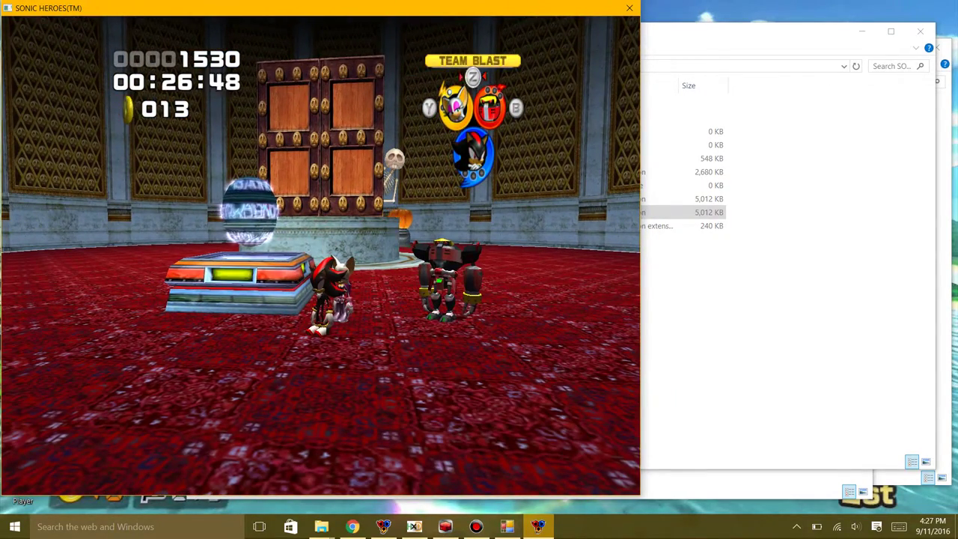
Quit the Mystic Mansion stage and end the game.
{"action": "key", "text": "Return"}
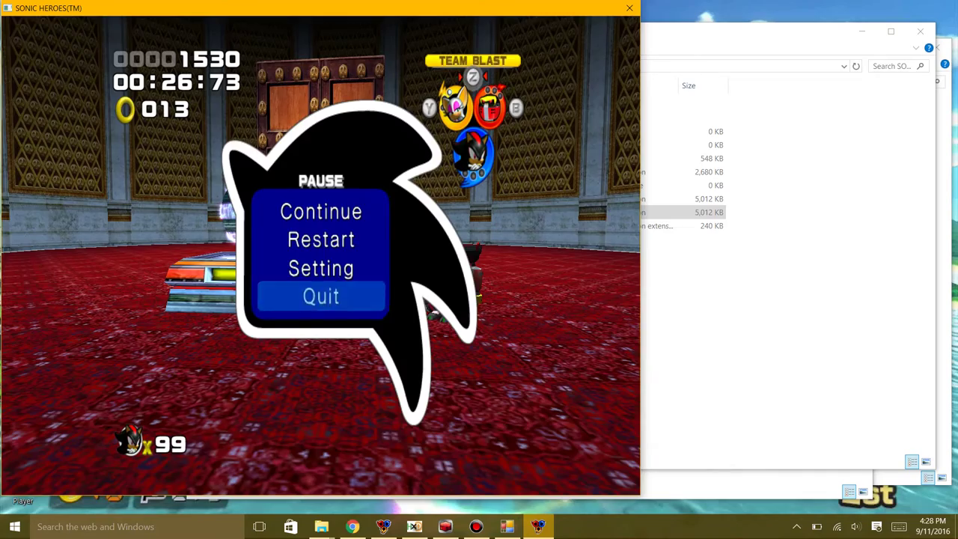
{"action": "key", "text": "Return"}
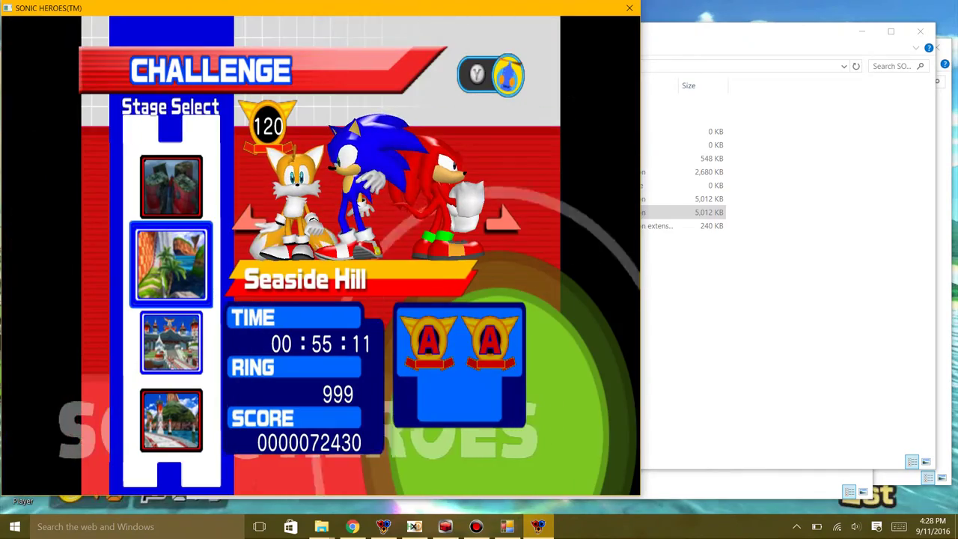
{"action": "key", "text": "Escape"}
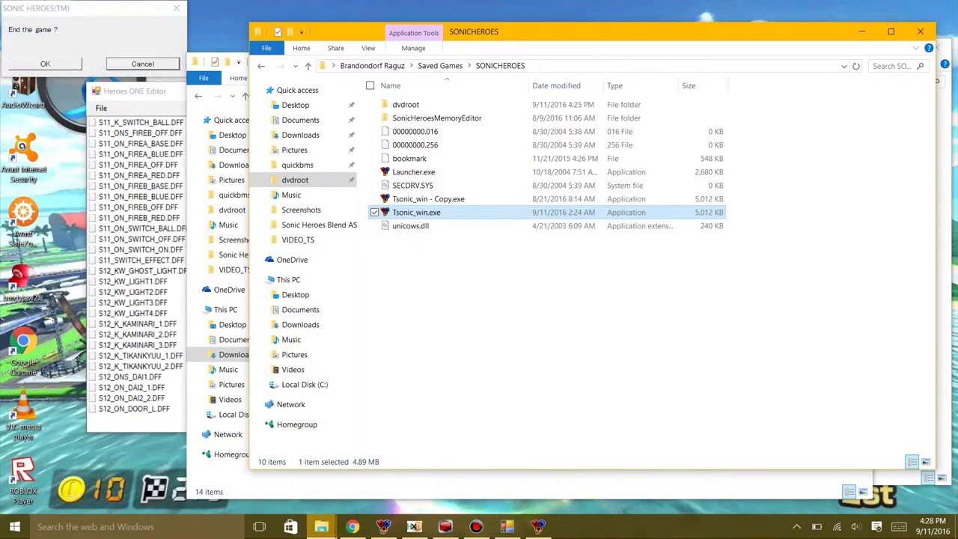
{"action": "key", "text": "Return"}
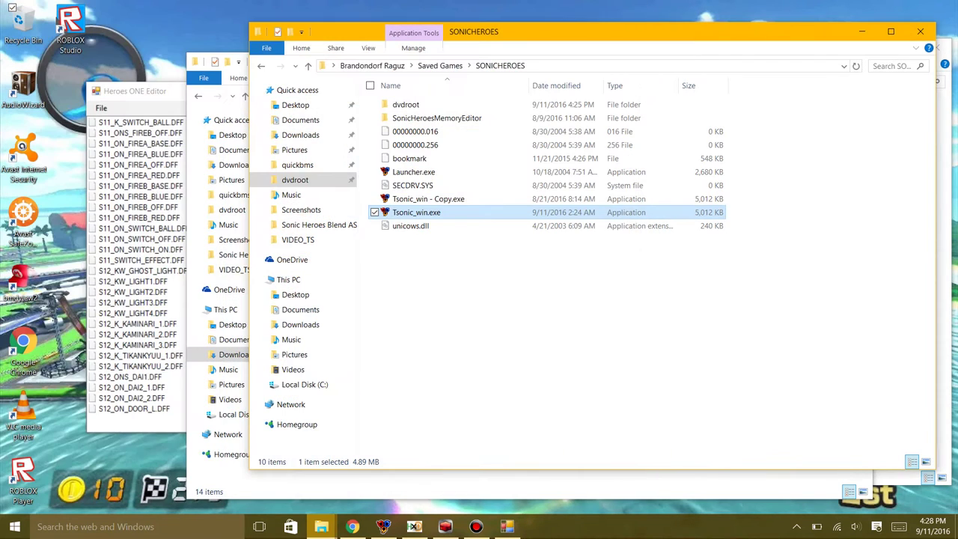
{"action": "mouse_move", "coordinate": [414, 526]}
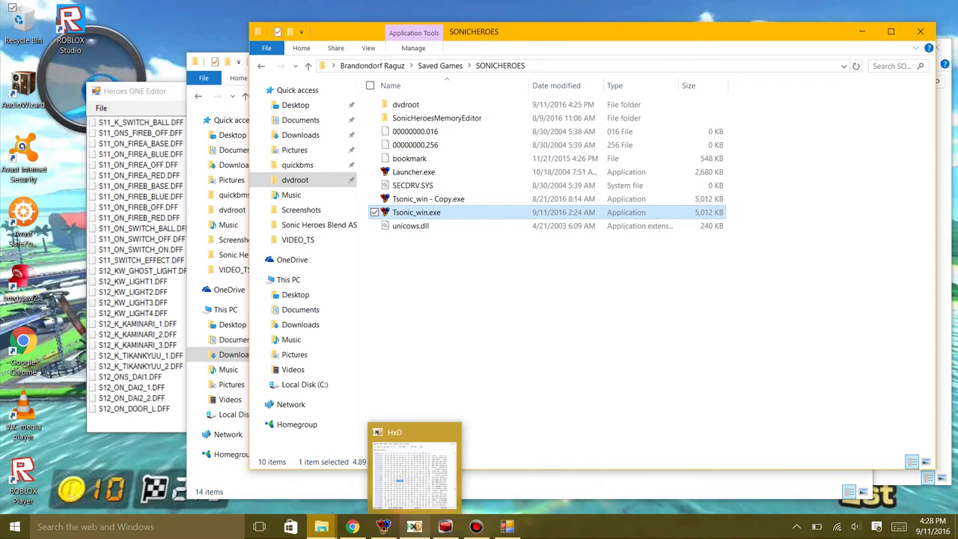
{"action": "mouse_move", "coordinate": [321, 527]}
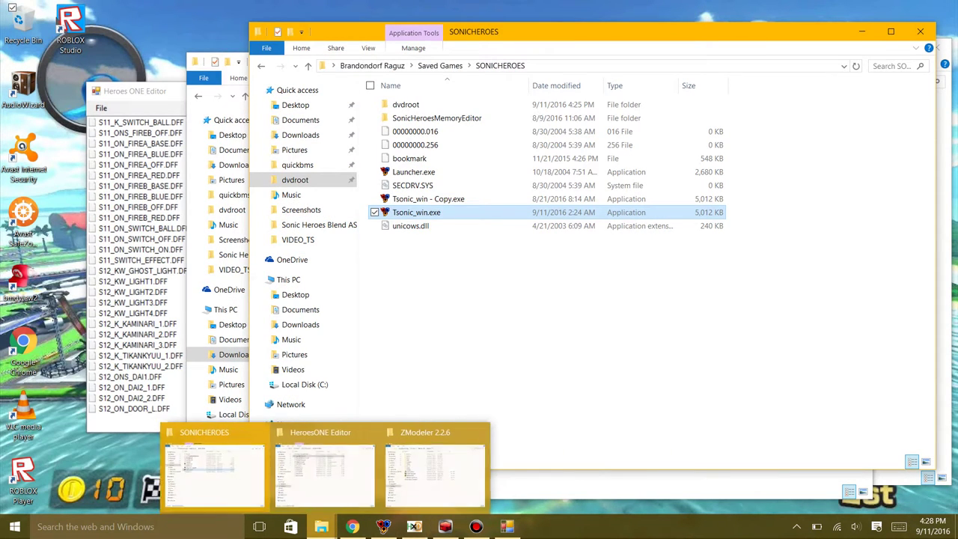
{"action": "mouse_move", "coordinate": [434, 472]}
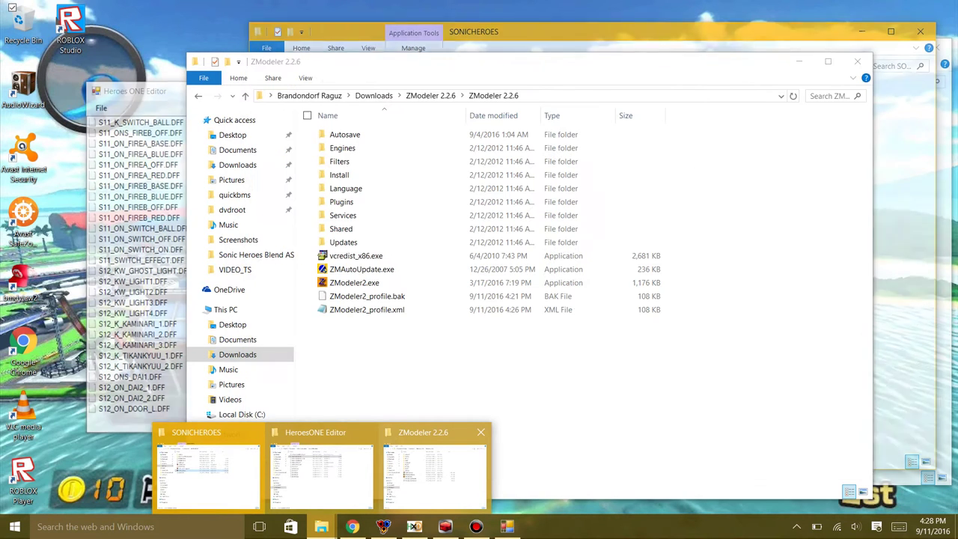
{"action": "left_click", "coordinate": [434, 471]}
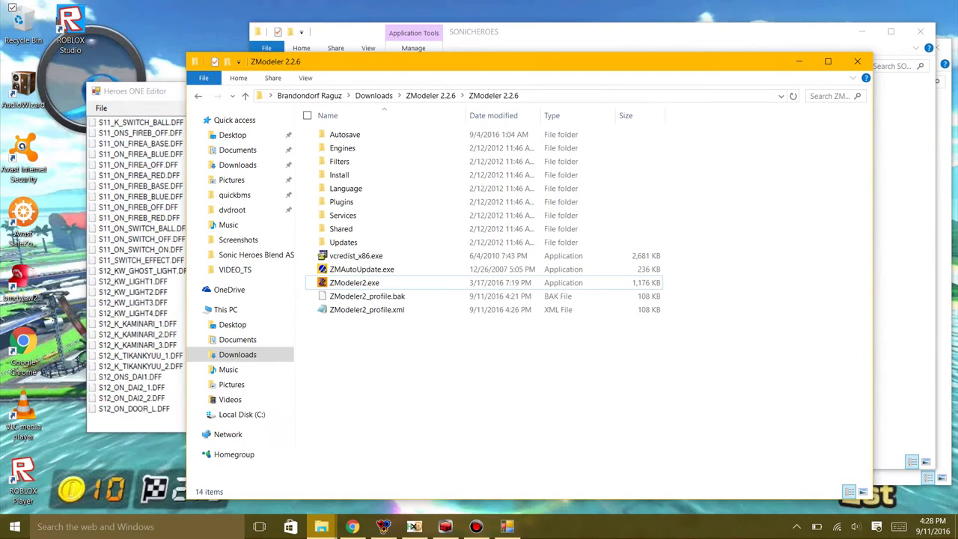
Switch to HxD and open S11_K_SWITCH_BALL.DFF from the Pictures library.
{"action": "left_click", "coordinate": [415, 526]}
{"action": "key", "text": "ctrl+o"}
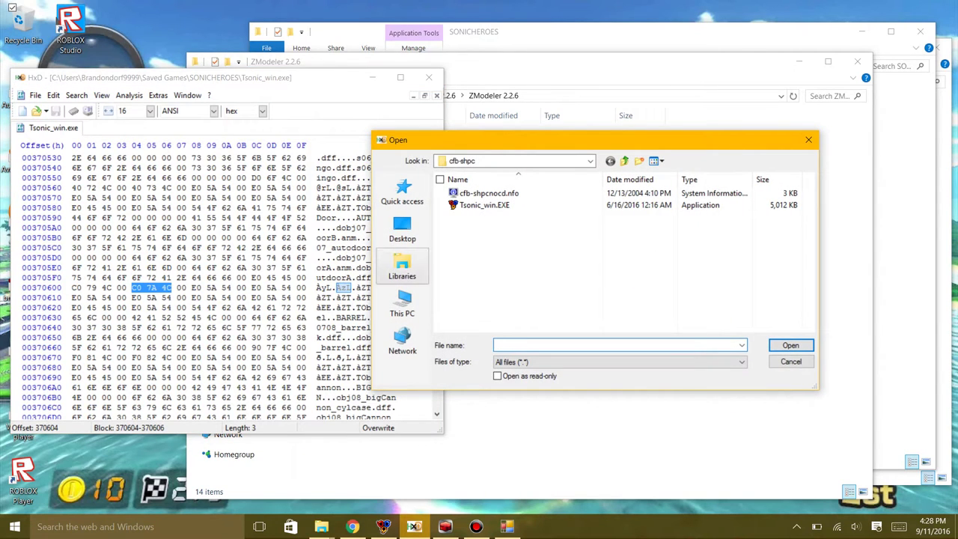
{"action": "left_click", "coordinate": [402, 266]}
{"action": "double_click", "coordinate": [651, 223]}
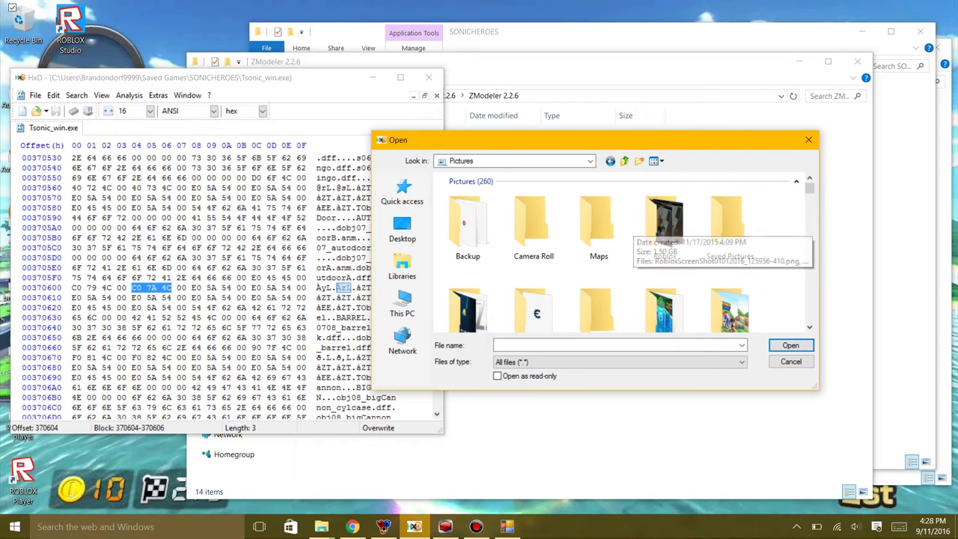
{"action": "type", "text": "s11"}
{"action": "key", "text": "Down"}
{"action": "key", "text": "Return"}
{"action": "key", "text": "Return"}
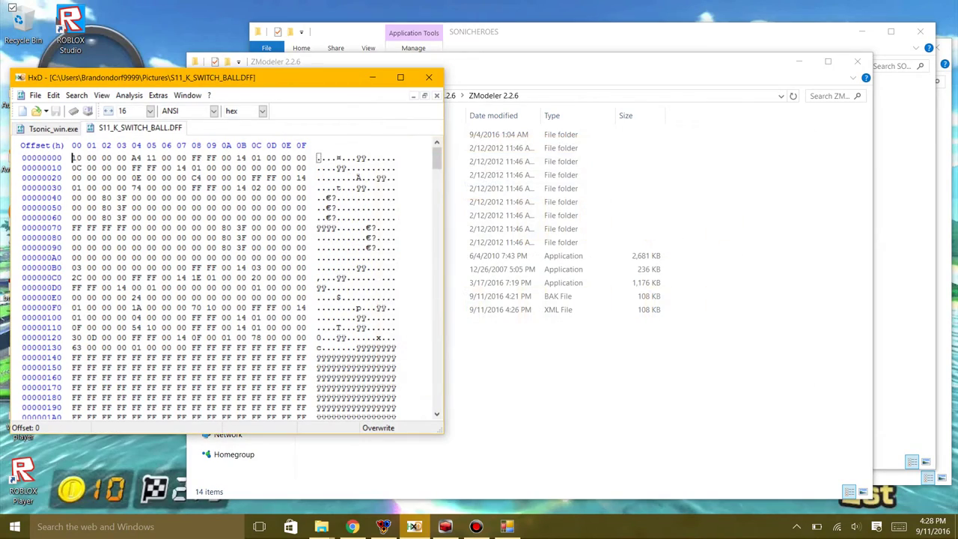
Overwrite the final character of the texture name m11_ob02 with 1, save the DFF file, and close HxD.
{"action": "scroll", "coordinate": [224, 284], "scroll_direction": "down", "scroll_amount": 20}
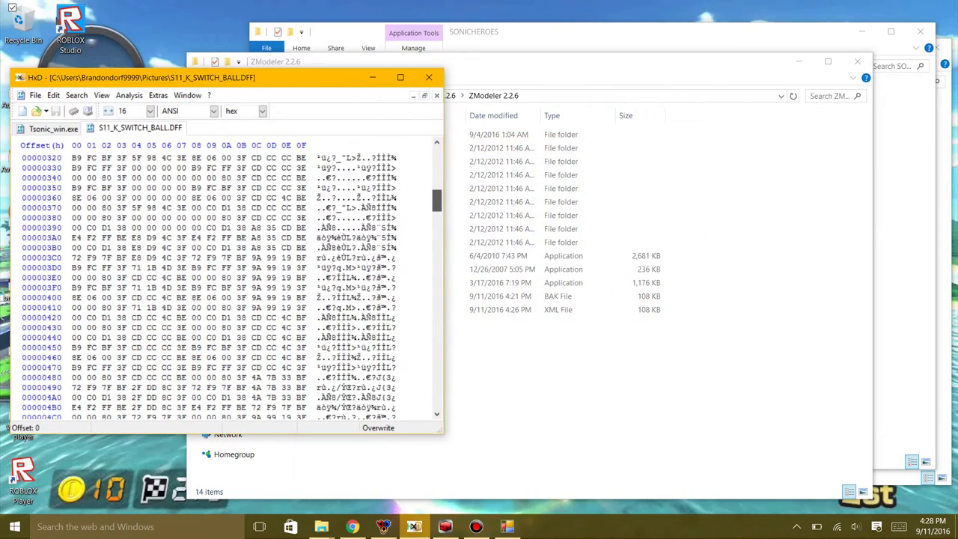
{"action": "scroll", "coordinate": [225, 284], "scroll_direction": "down", "scroll_amount": 20}
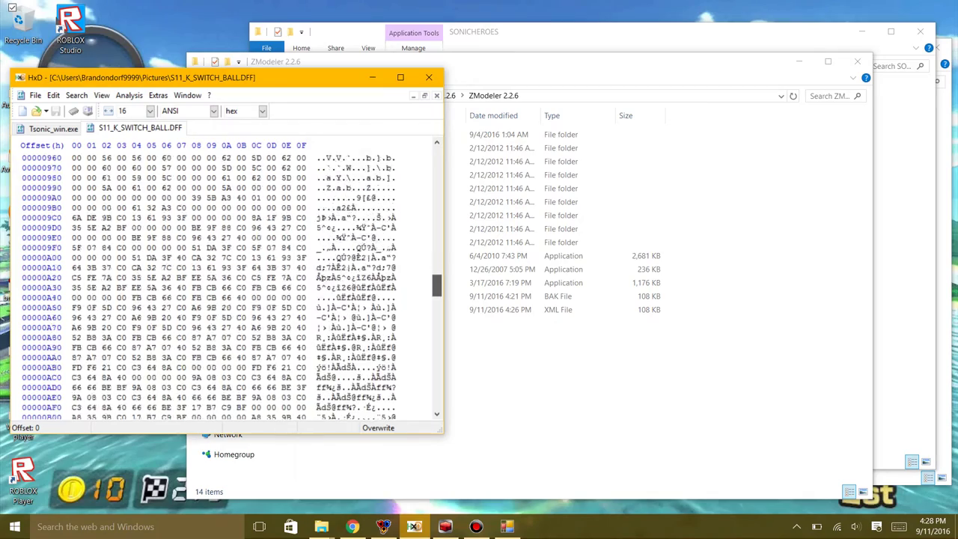
{"action": "scroll", "coordinate": [225, 280], "scroll_direction": "down", "scroll_amount": 9}
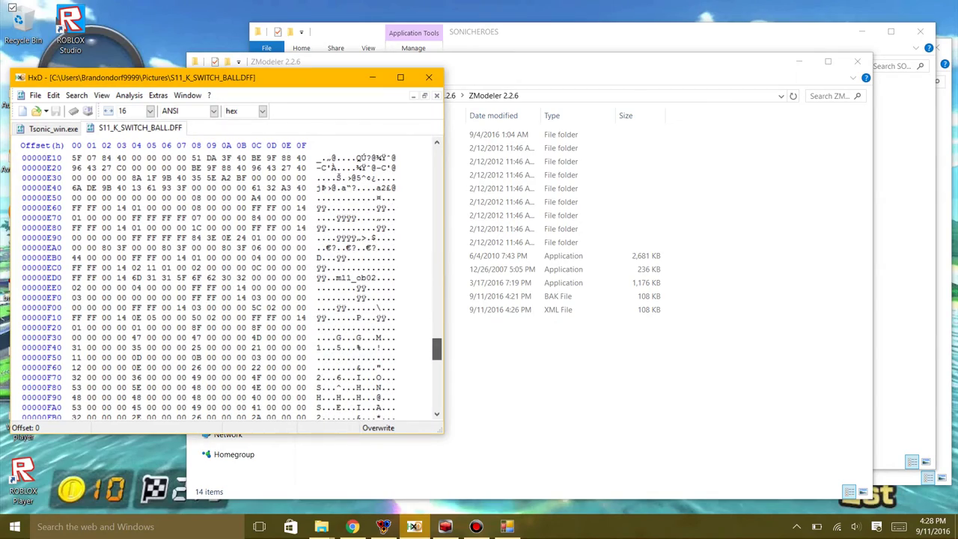
{"action": "left_click", "coordinate": [372, 278]}
{"action": "type", "text": "1"}
{"action": "key", "text": "ctrl+s"}
{"action": "key", "text": "alt+F4"}
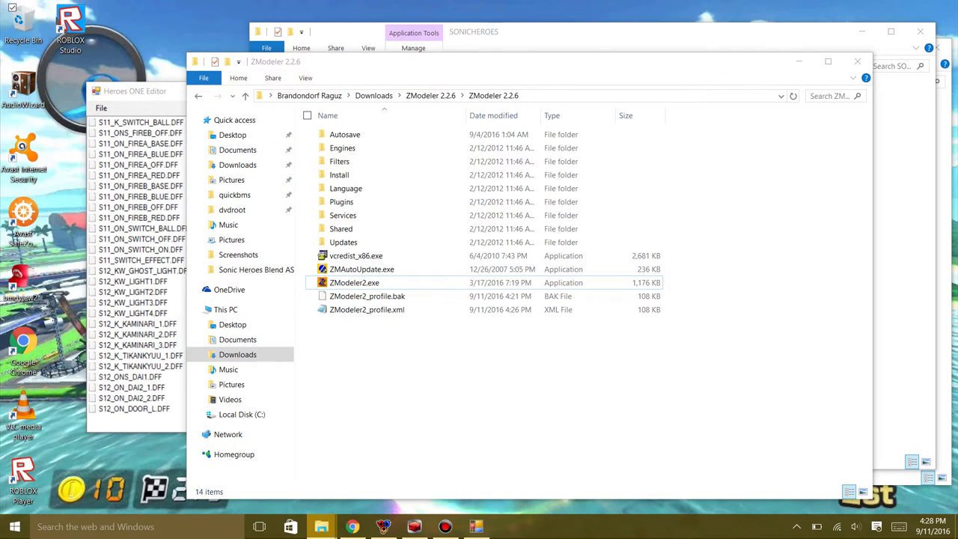
Replace S11_K_SWITCH_BALL.DFF in Heroes ONE Editor with the hex-edited copy from the Pictures folder.
{"action": "left_click", "coordinate": [138, 122]}
{"action": "right_click", "coordinate": [181, 125]}
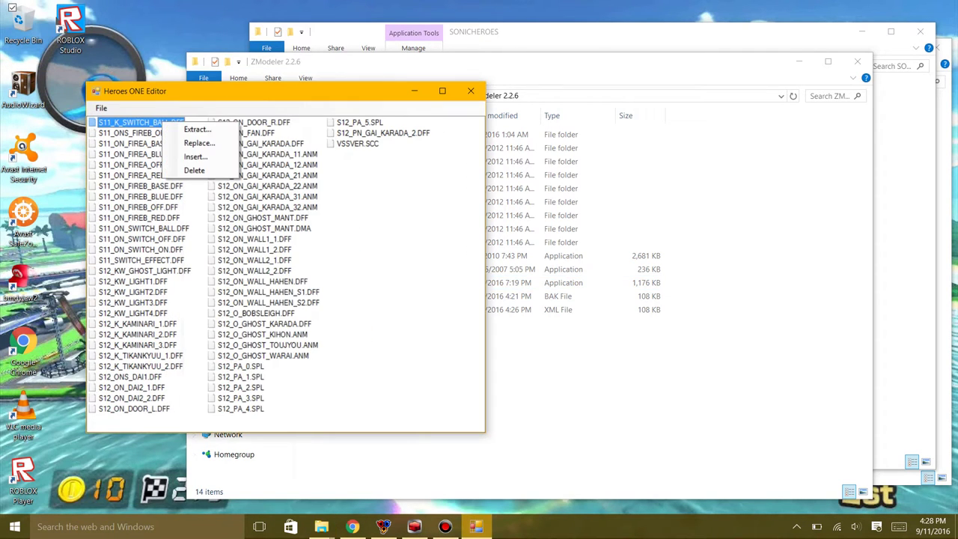
{"action": "left_click", "coordinate": [199, 143]}
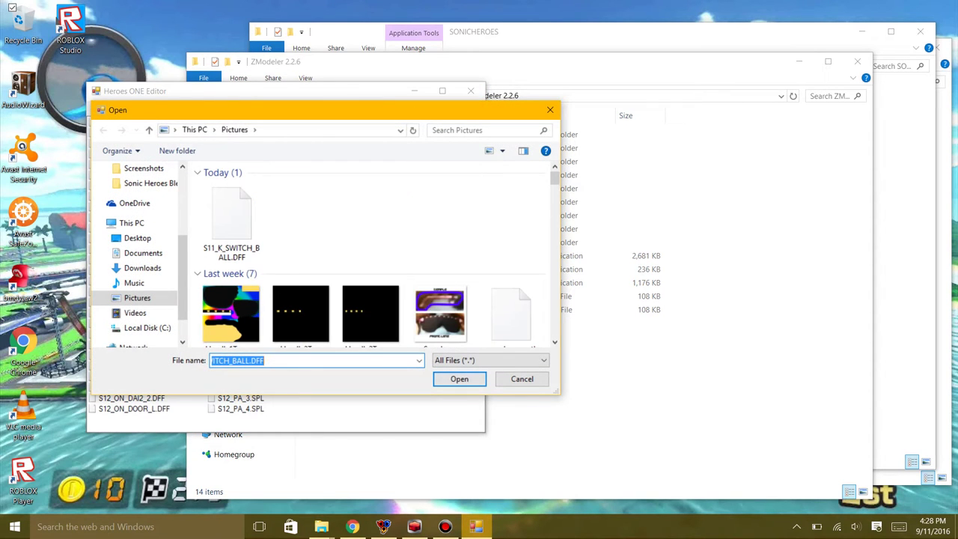
{"action": "left_click", "coordinate": [459, 379]}
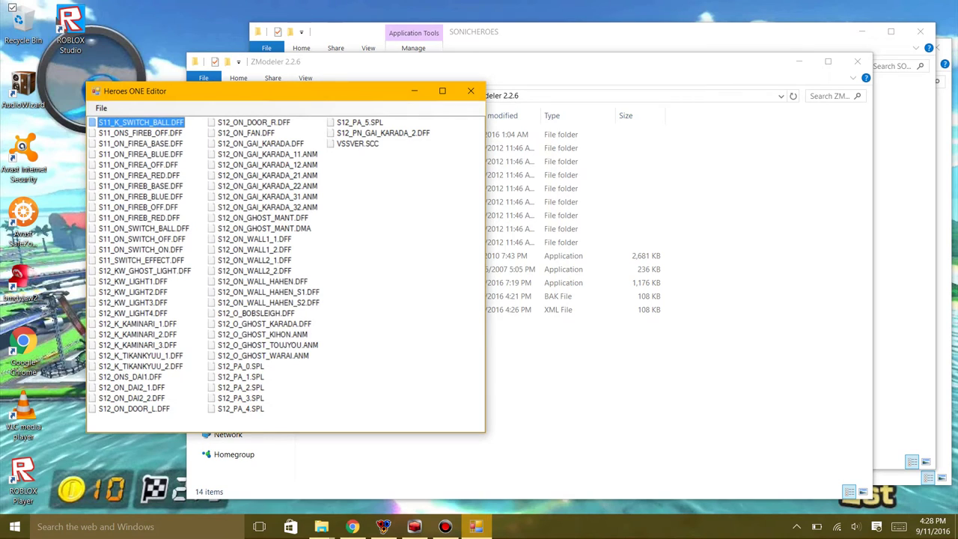
Save the s12obj.one archive with the replaced S11_K_SWITCH_BALL.DFF.
{"action": "left_click", "coordinate": [101, 109]}
{"action": "left_click", "coordinate": [121, 176]}
{"action": "left_click", "coordinate": [569, 390]}
Switch to the SONICHEROES folder in File Explorer and launch Tsonic_win.exe.
{"action": "left_click", "coordinate": [322, 526]}
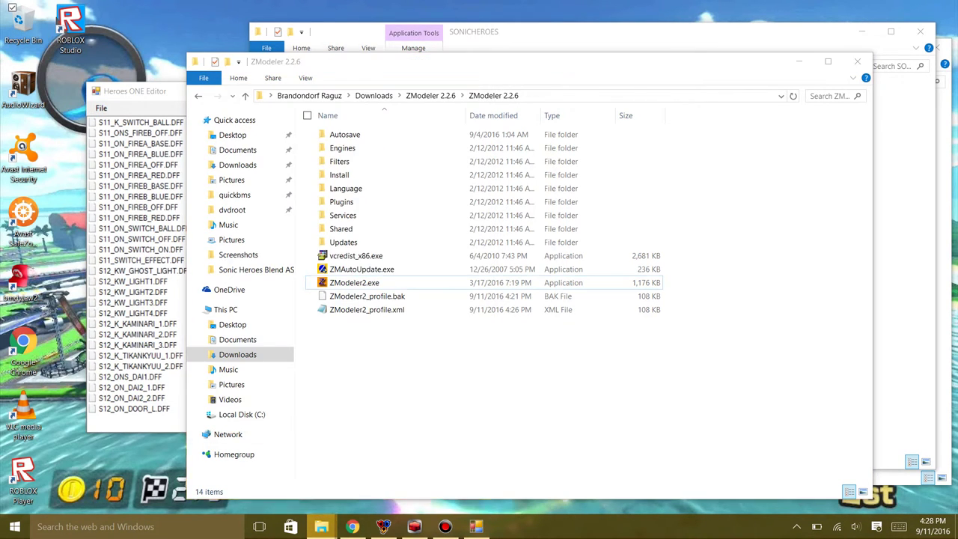
{"action": "left_click", "coordinate": [208, 473]}
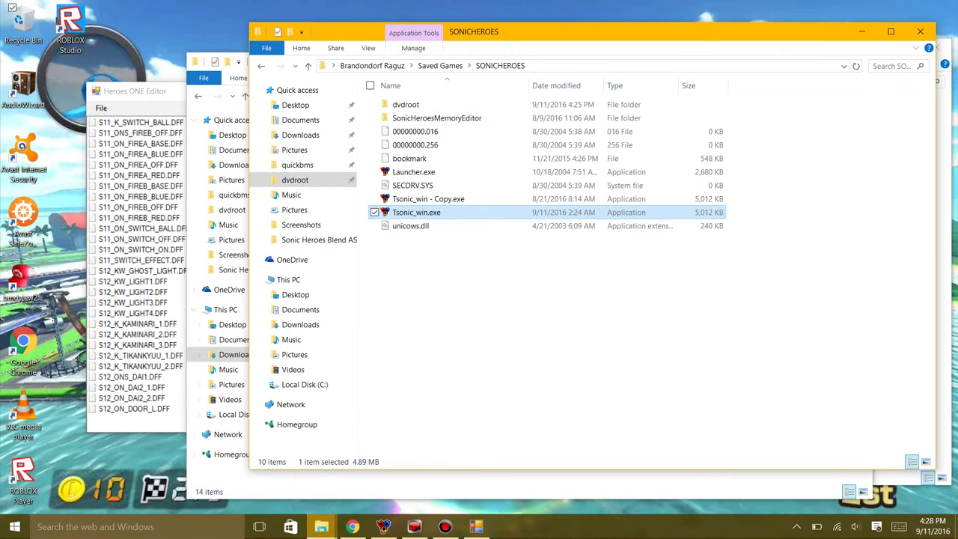
{"action": "key", "text": "Return"}
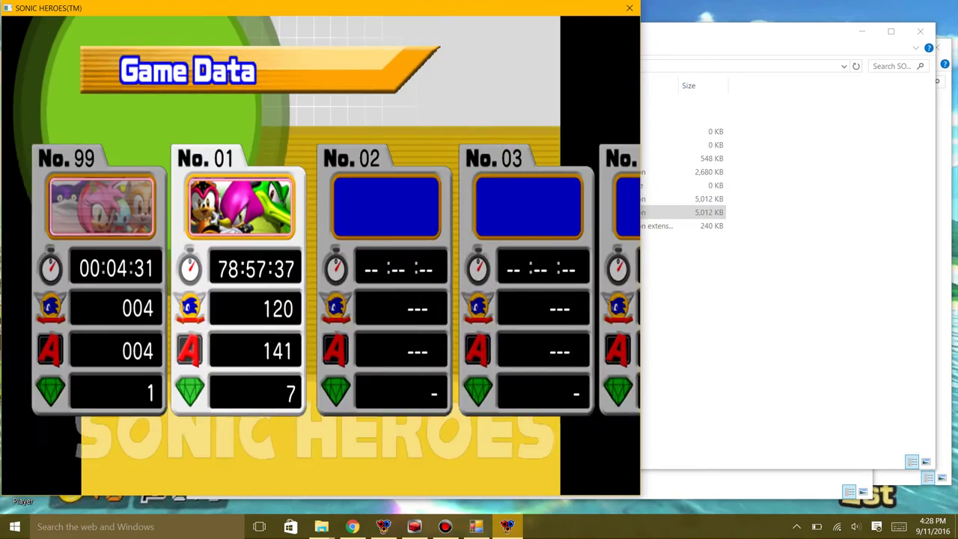
Load game data No. 01 and enter the Challenge mode of 1P Play.
{"action": "key", "text": "Return"}
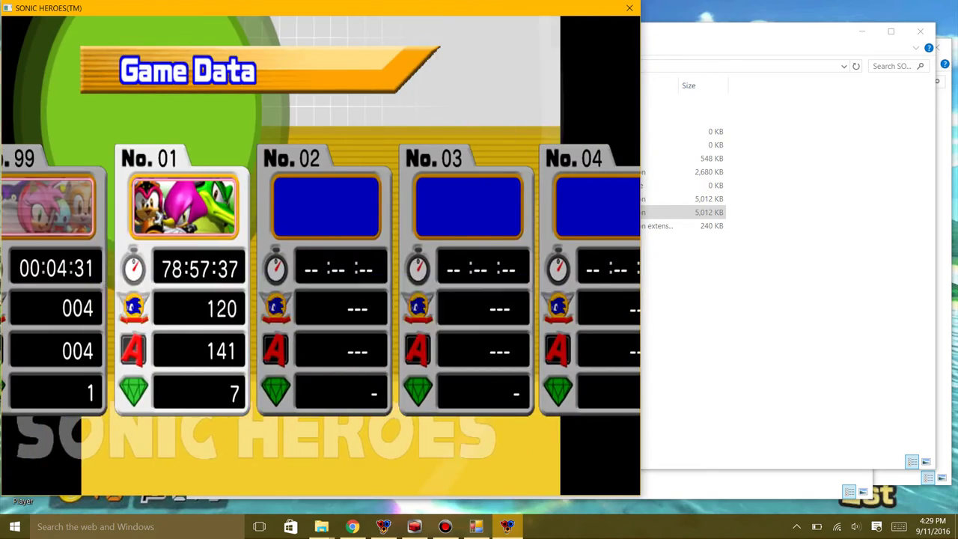
{"action": "key", "text": "Return"}
{"action": "key", "text": "Return"}
{"action": "key", "text": "Down"}
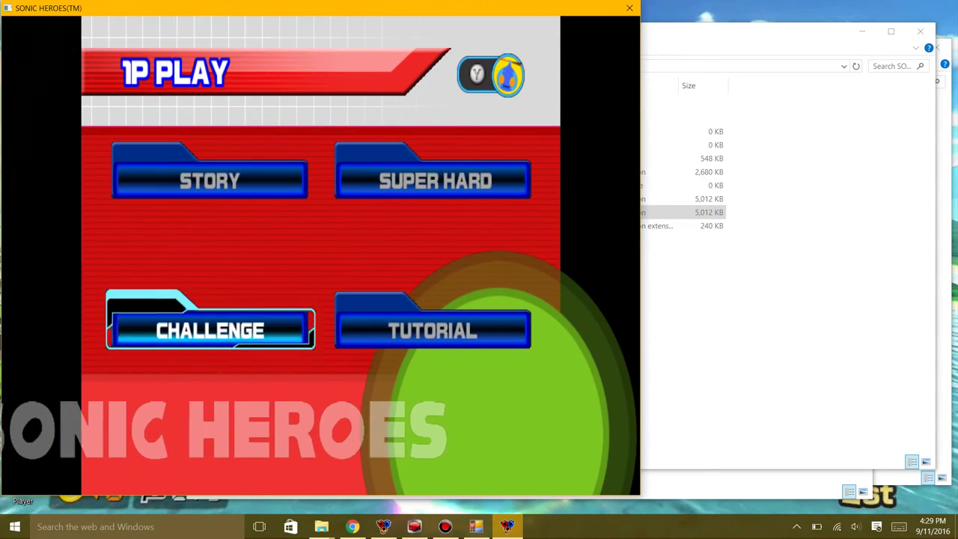
{"action": "key", "text": "Return"}
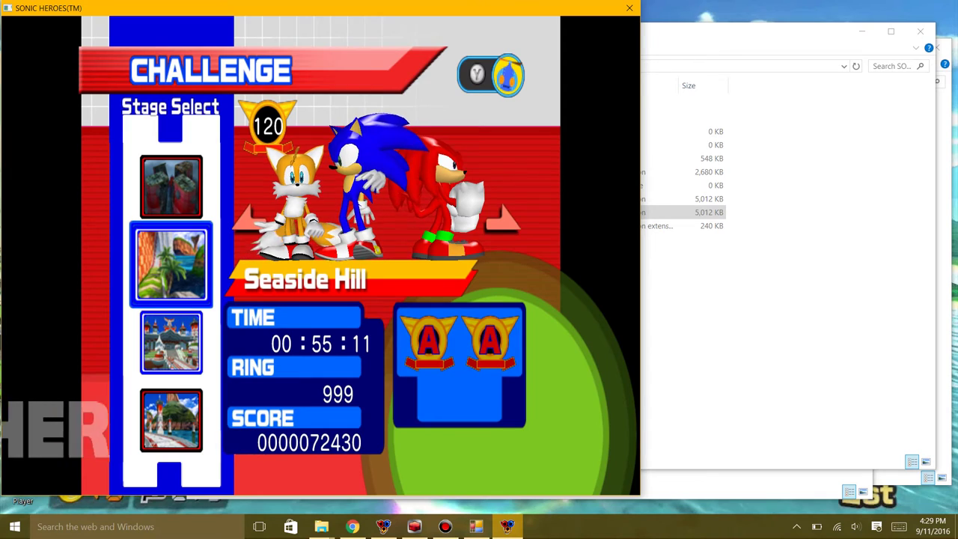
Choose the Mystic Mansion stage with Team Dark and start it.
{"action": "key", "text": "Up"}
{"action": "key", "text": "Up"}
{"action": "key", "text": "Up"}
{"action": "key", "text": "Up"}
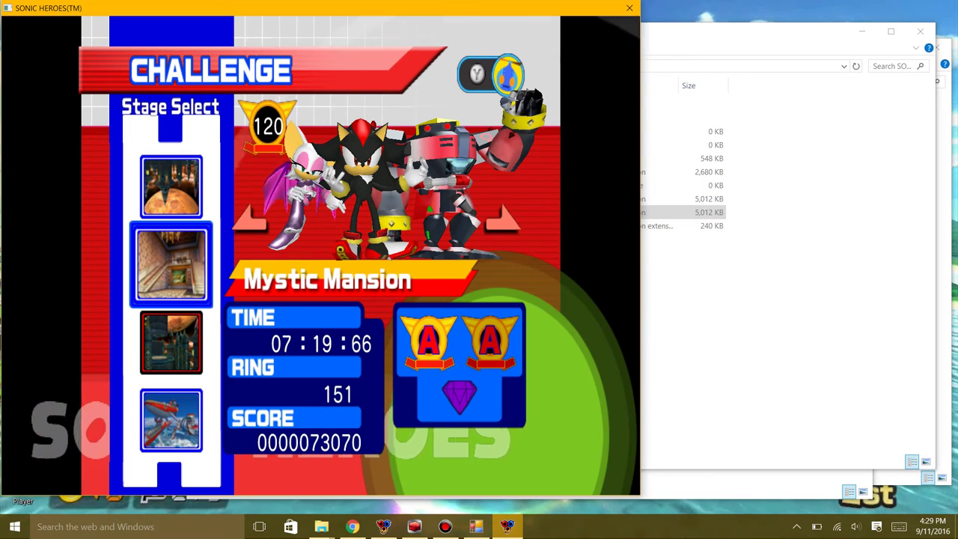
{"action": "key", "text": "Return"}
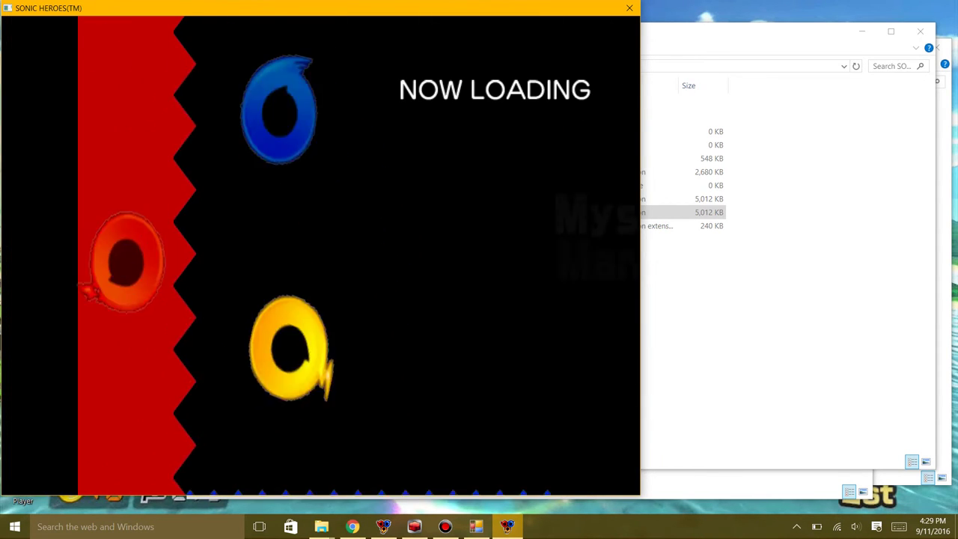